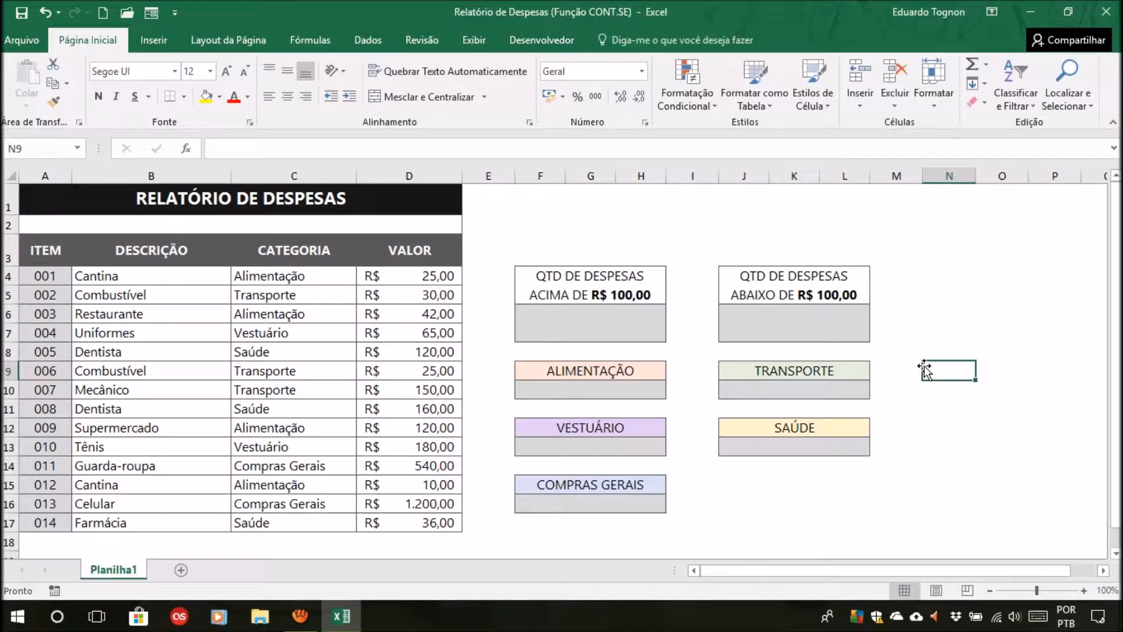
pyautogui.click(998, 350)
pyautogui.click(1010, 443)
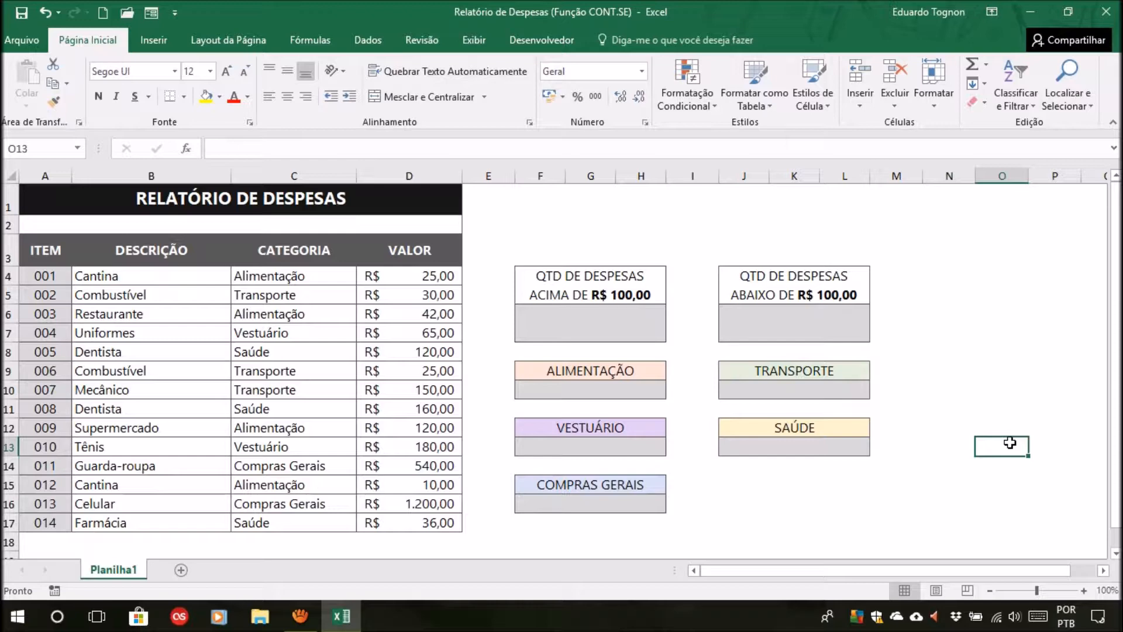
pyautogui.click(977, 377)
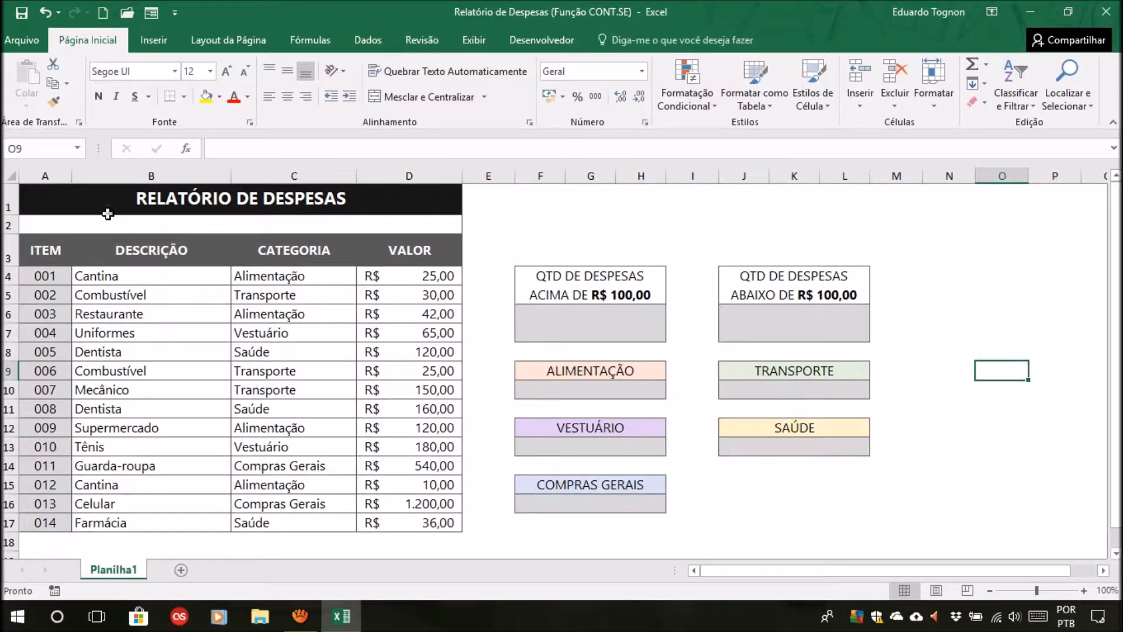
# Examine the expense report's title and the entries in its DESCRIÇÃO, CATEGORIA and VALOR columns.
pyautogui.click(151, 203)
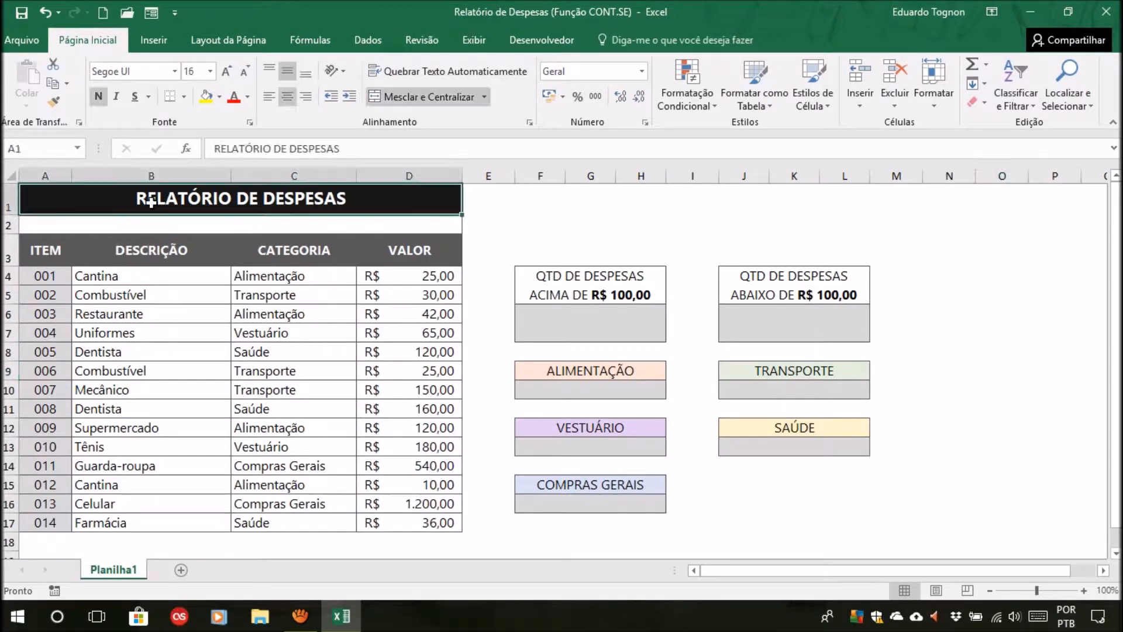
pyautogui.click(155, 275)
pyautogui.click(282, 275)
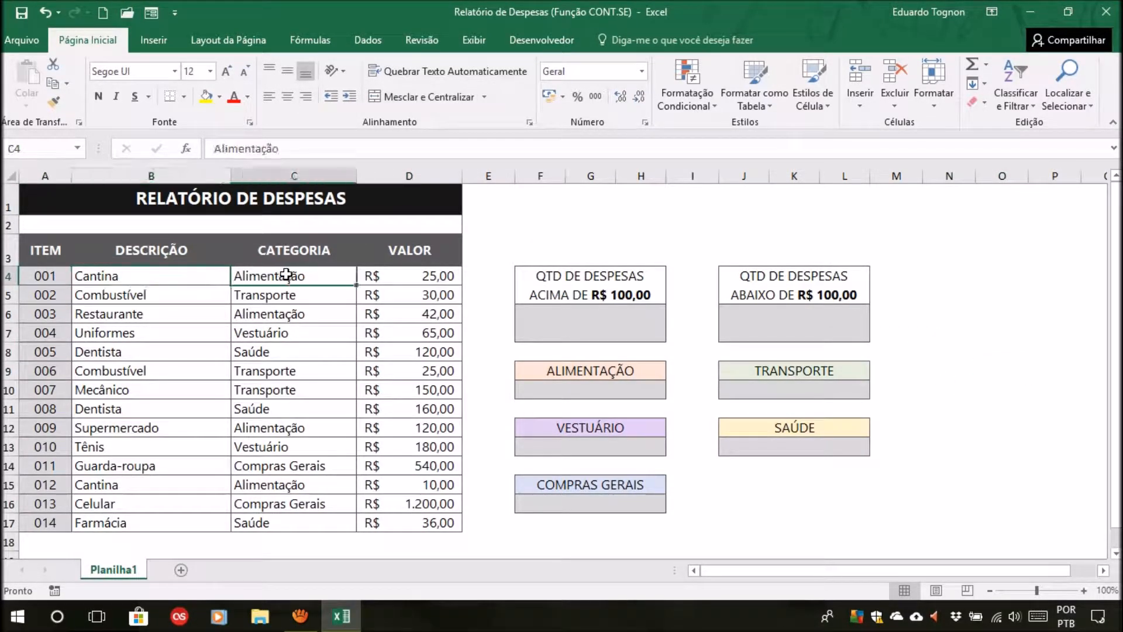
pyautogui.click(386, 274)
pyautogui.click(158, 279)
pyautogui.click(146, 314)
pyautogui.click(114, 372)
pyautogui.click(293, 296)
pyautogui.click(309, 351)
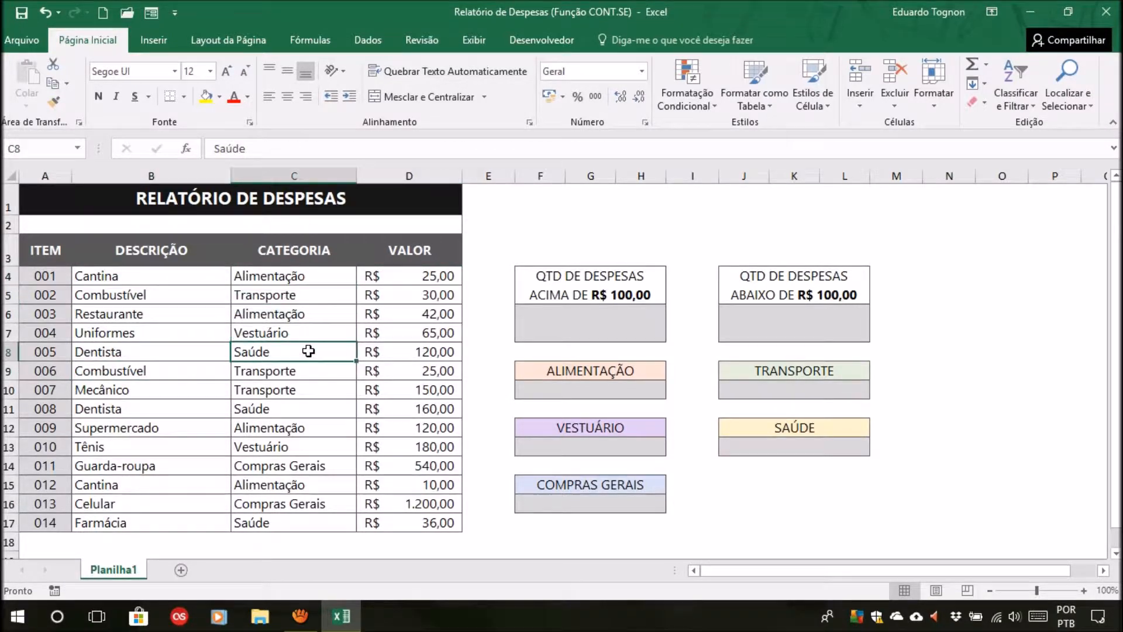
# Compare the expense descriptions with their assigned categories, such as Alimentação, Saúde and Transporte.
pyautogui.click(136, 278)
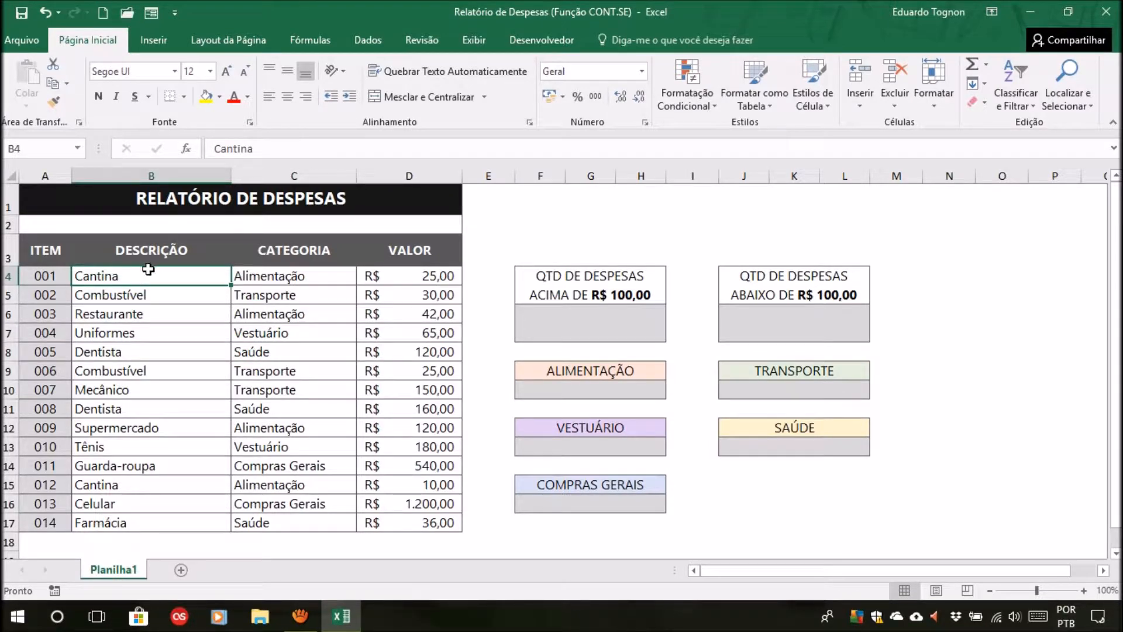
pyautogui.click(270, 274)
pyautogui.click(290, 319)
pyautogui.click(151, 316)
pyautogui.click(270, 432)
pyautogui.click(195, 428)
pyautogui.click(291, 408)
pyautogui.click(291, 373)
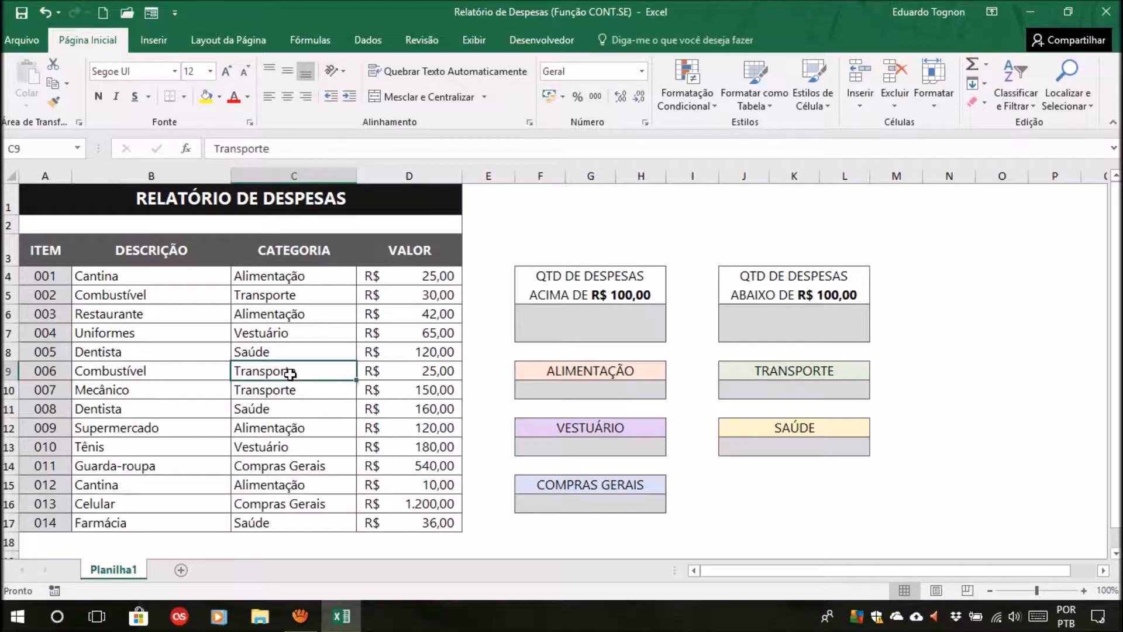
pyautogui.click(125, 284)
pyautogui.click(286, 300)
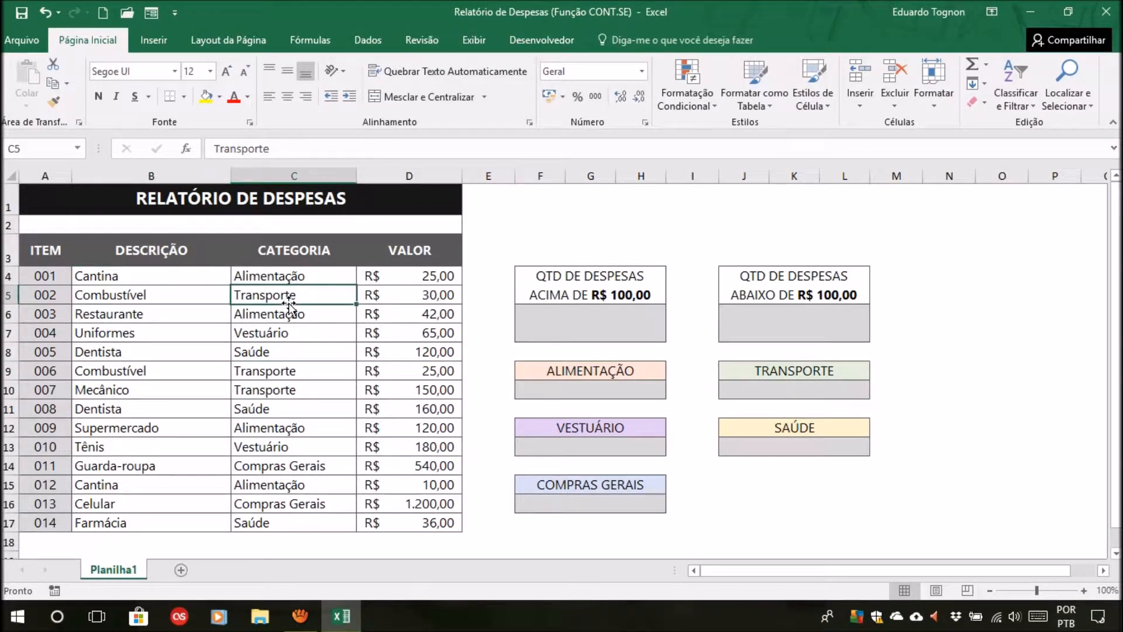
# Review the amounts in the VALOR column against the R$ 100,00 threshold of the summary boxes.
pyautogui.click(420, 387)
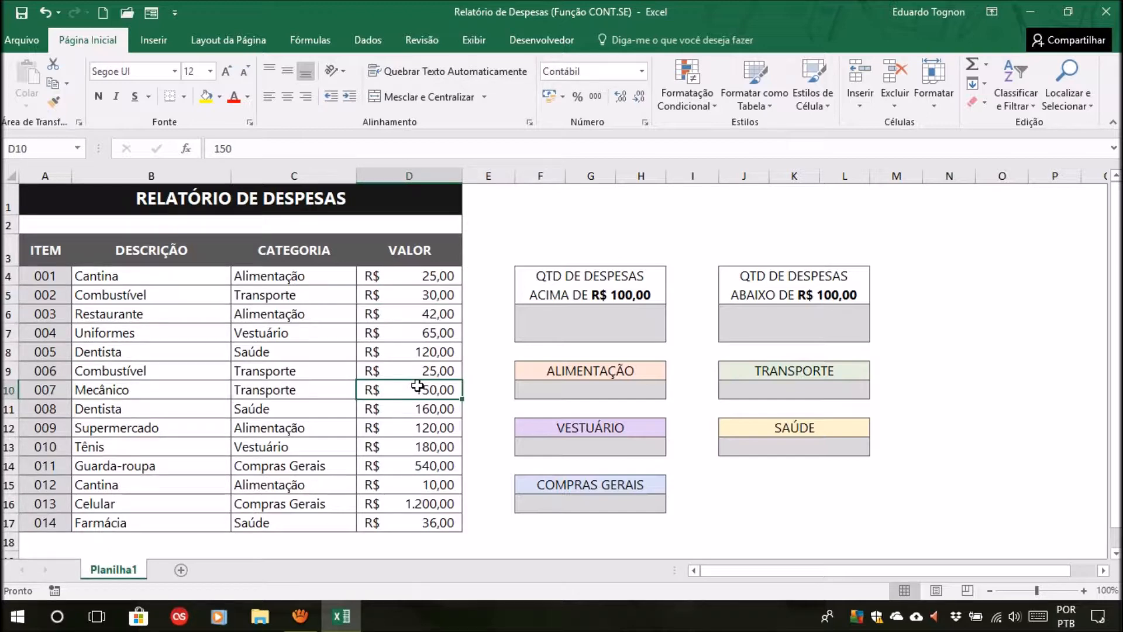
pyautogui.click(582, 321)
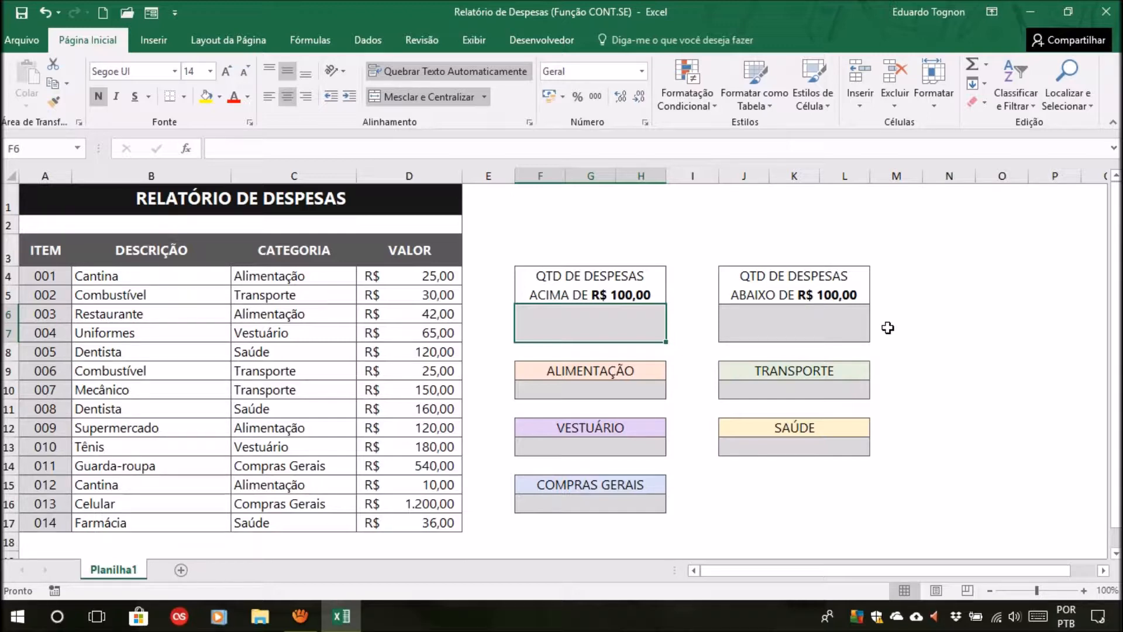
pyautogui.click(406, 354)
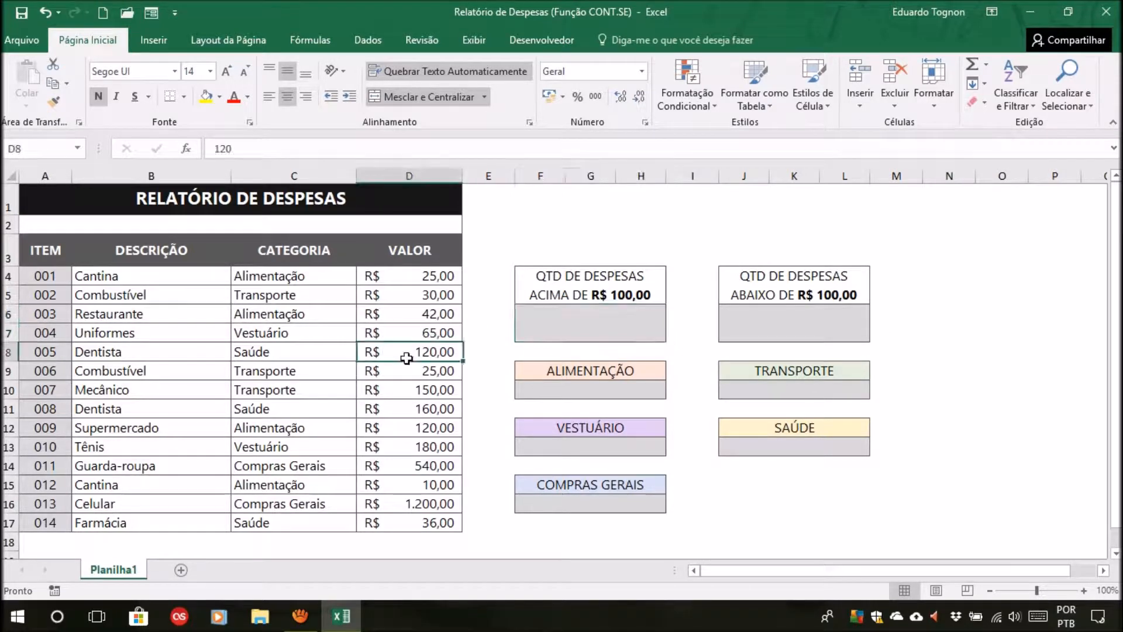
pyautogui.click(425, 516)
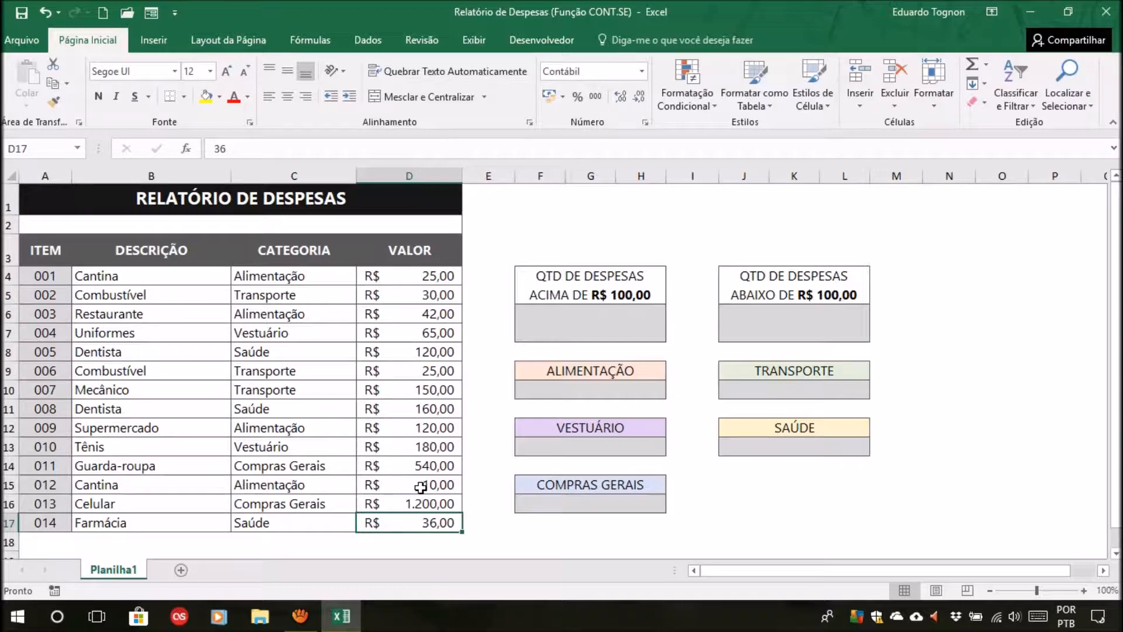
# Enter =CONT.SE(D4:D17;">=100") in cell F6 to count the expenses of R$ 100,00 or more.
pyautogui.click(584, 311)
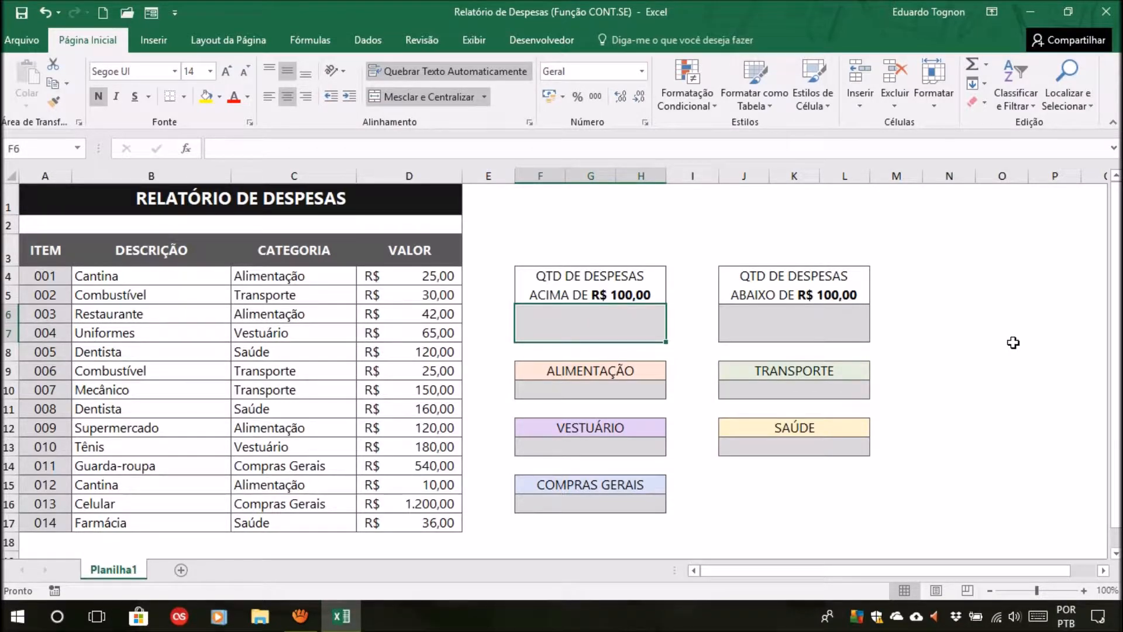
pyautogui.write('=CONT')
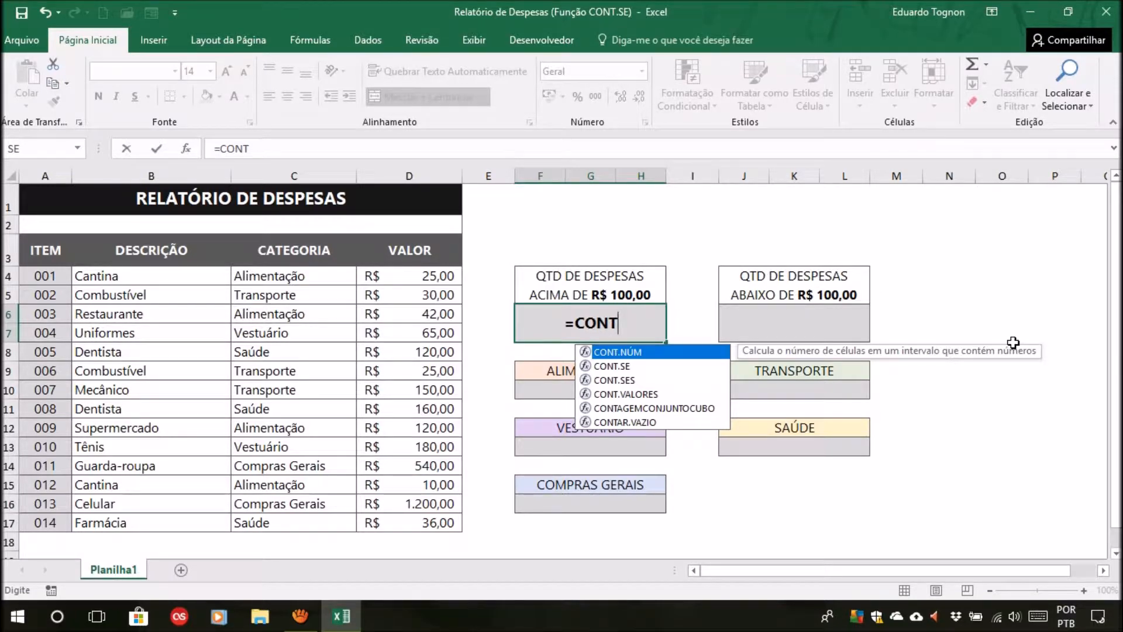
pyautogui.write('.SE')
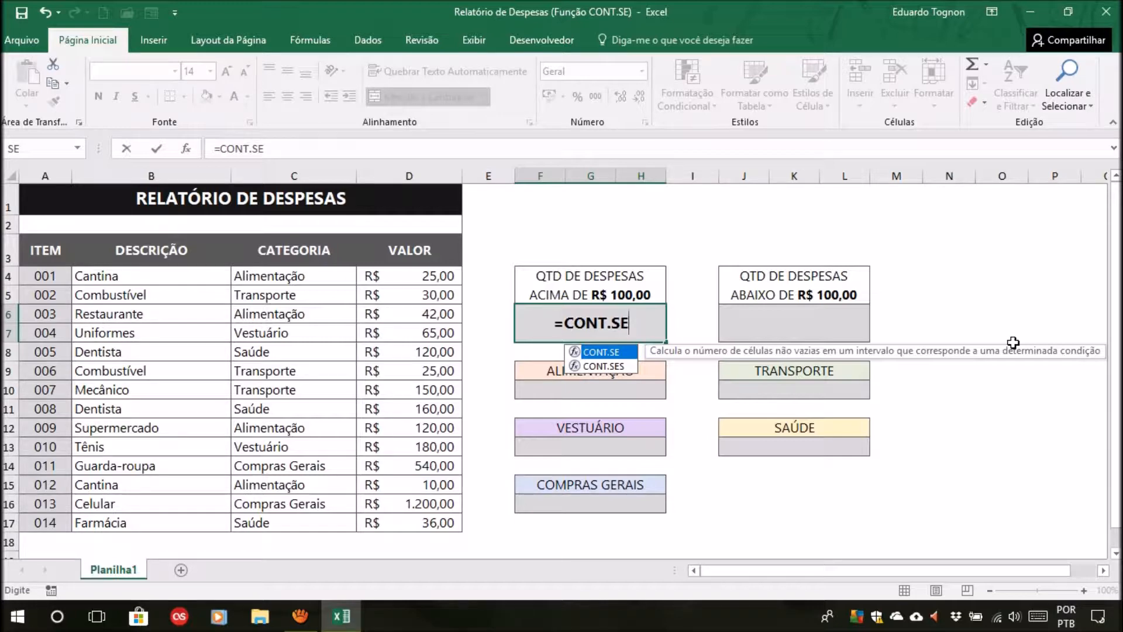
pyautogui.write('(')
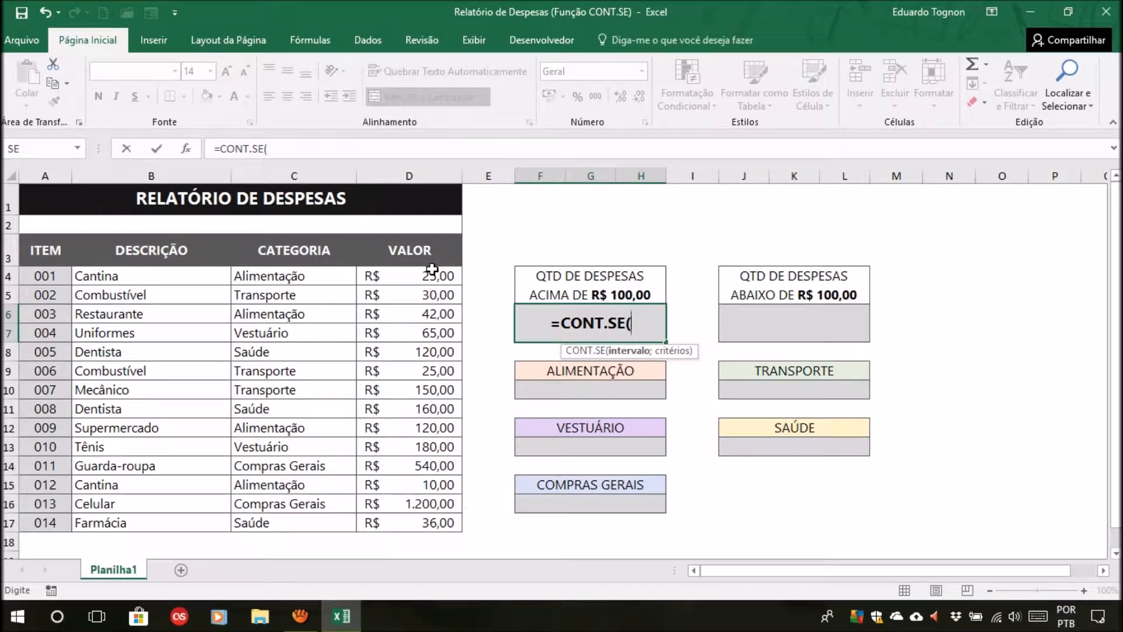
pyautogui.moveTo(418, 276); pyautogui.dragTo(429, 518)
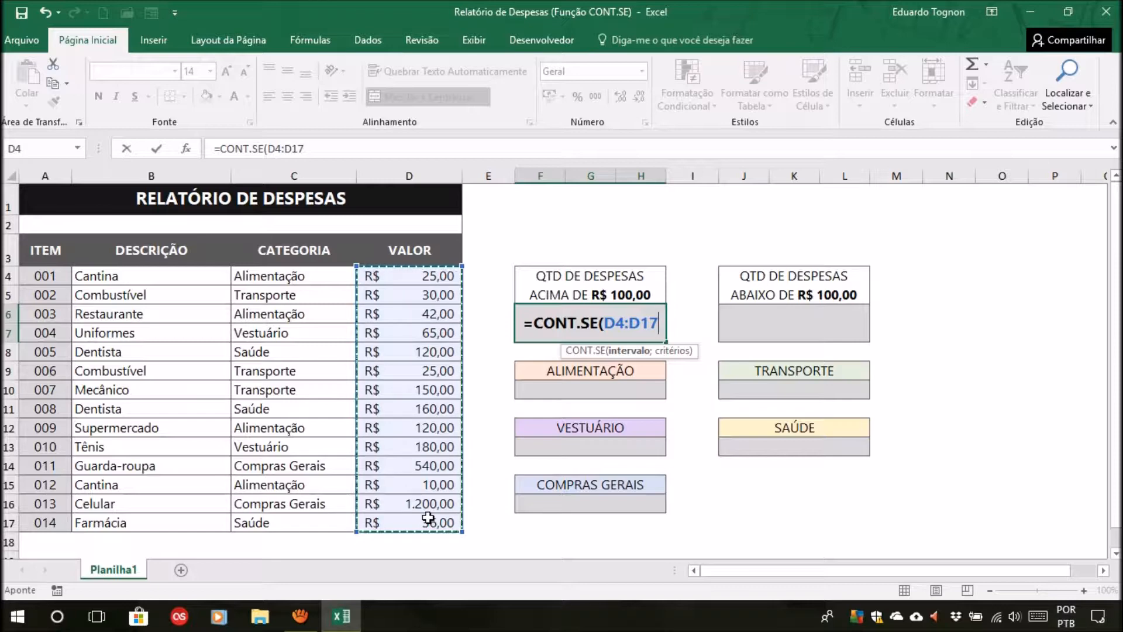
pyautogui.write(';')
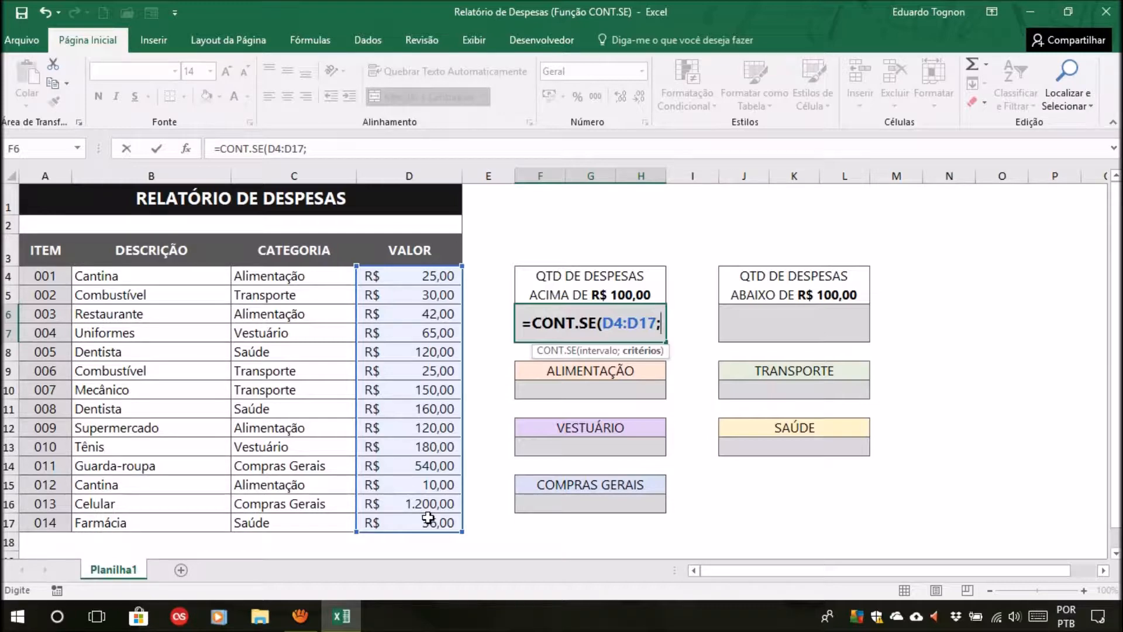
pyautogui.write('>')
pyautogui.press('BackSpace')
pyautogui.write('"')
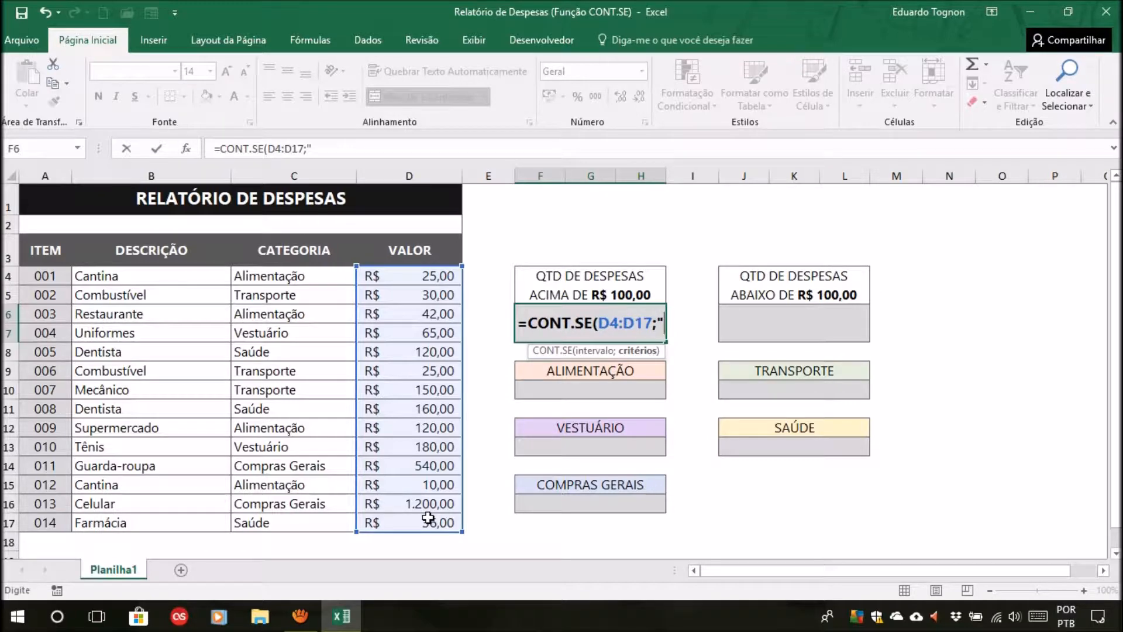
pyautogui.write('>=100')
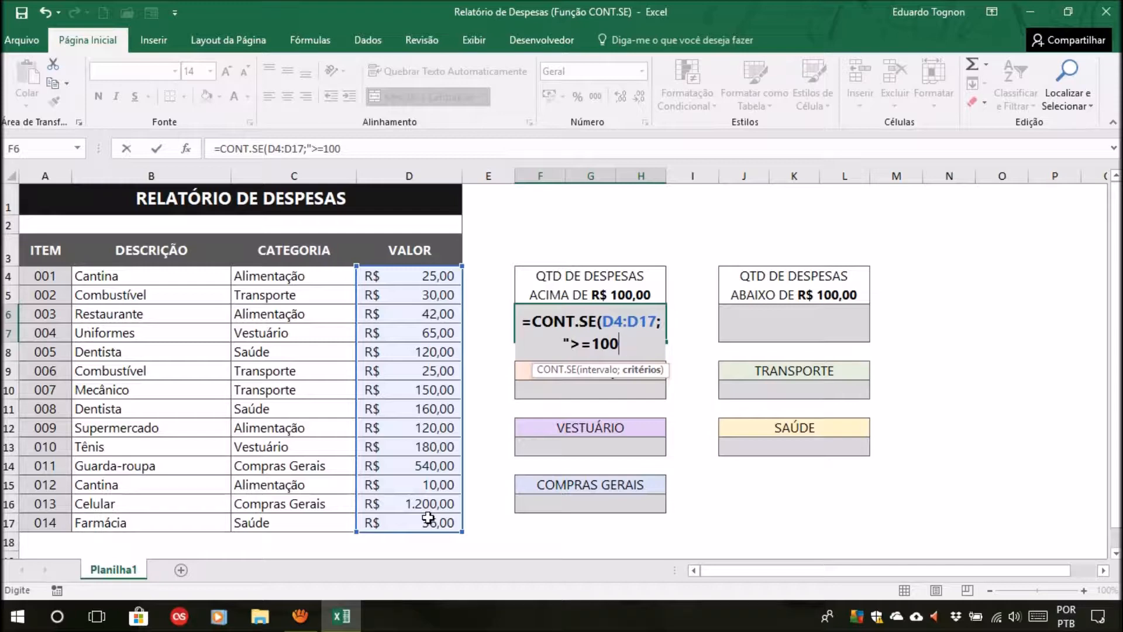
pyautogui.write('")')
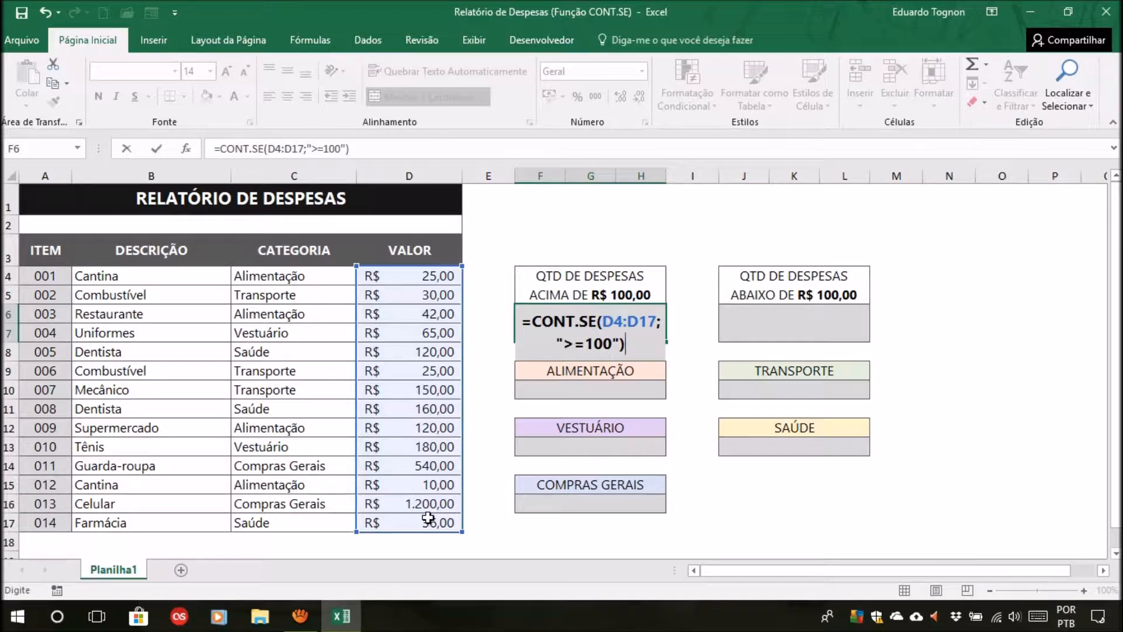
pyautogui.press('Return')
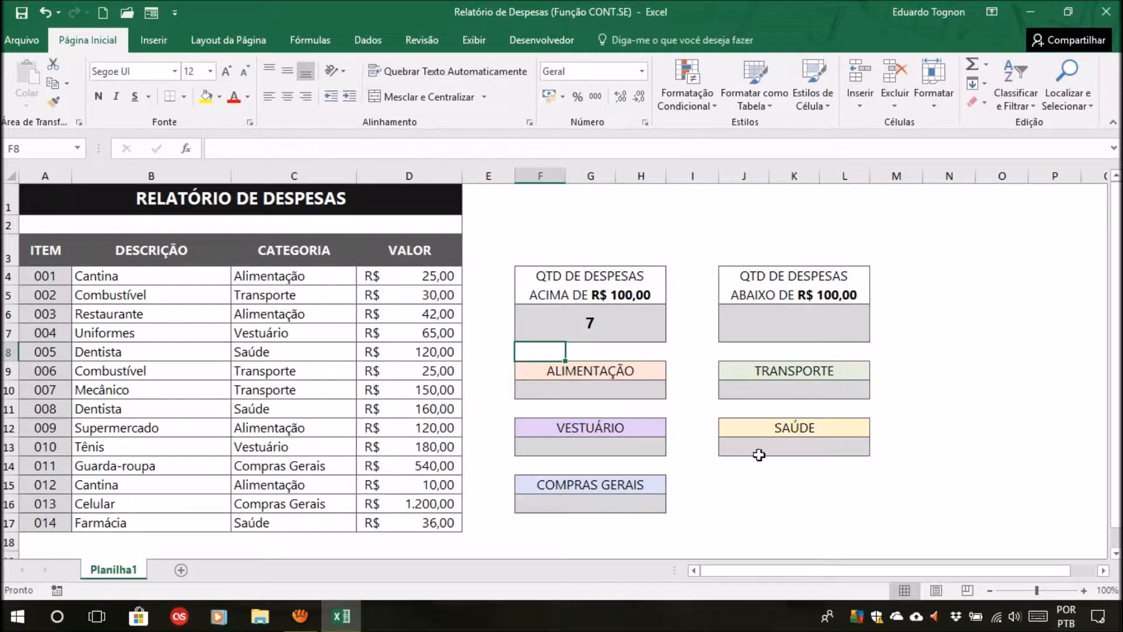
# Check the count in F6 by going through each amount of at least R$ 100,00 in the VALOR column.
pyautogui.click(627, 319)
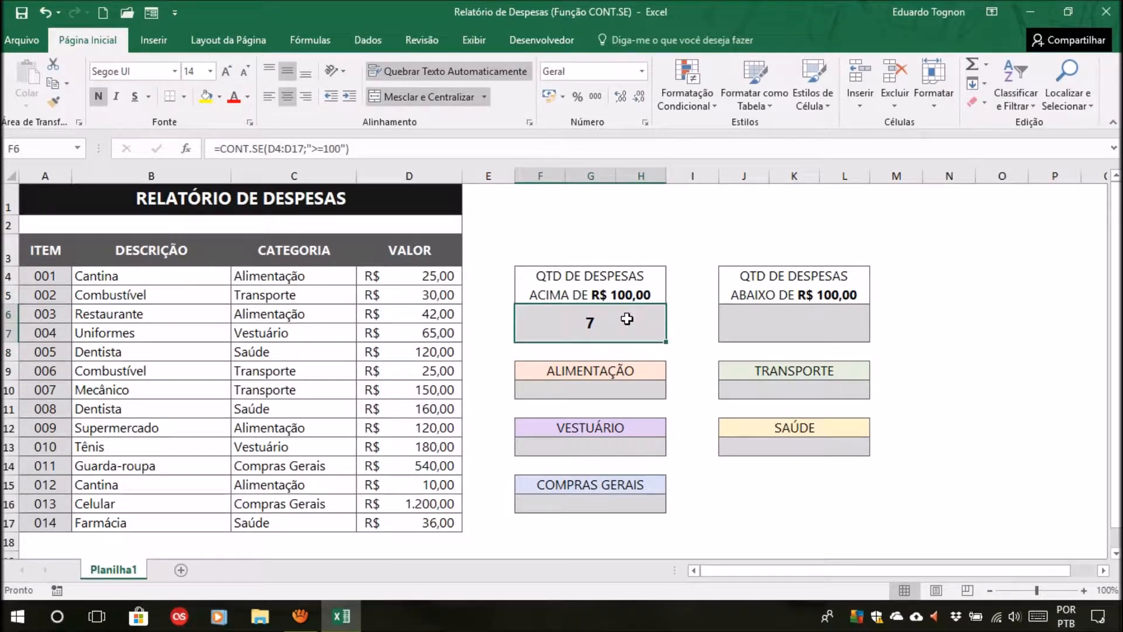
pyautogui.click(441, 352)
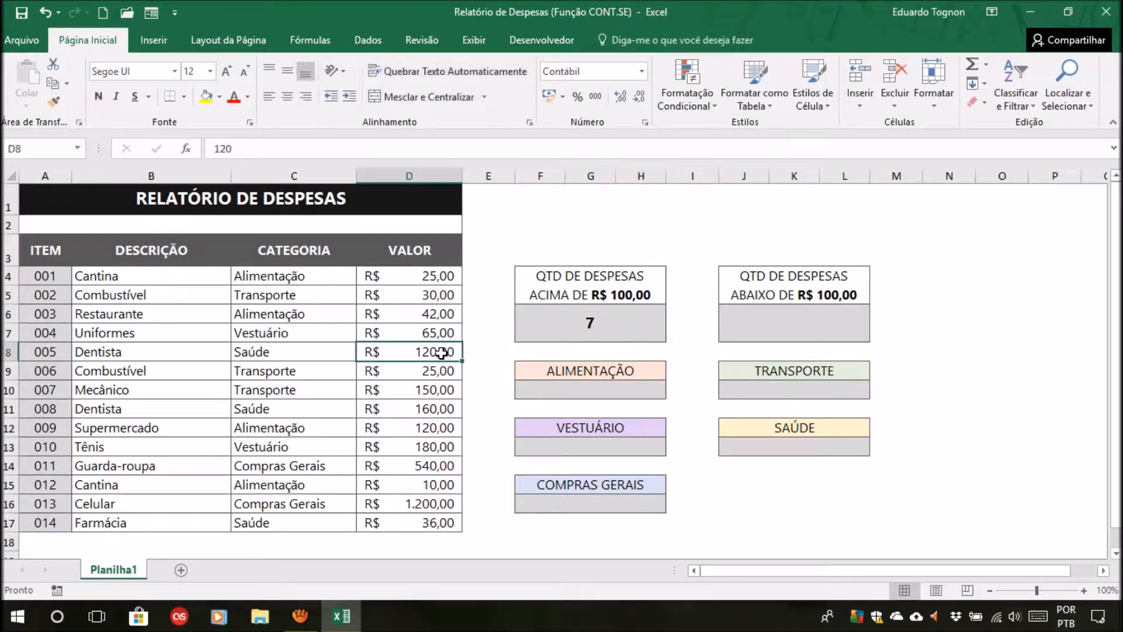
pyautogui.click(439, 389)
pyautogui.click(447, 409)
pyautogui.click(421, 427)
pyautogui.click(423, 446)
pyautogui.click(423, 466)
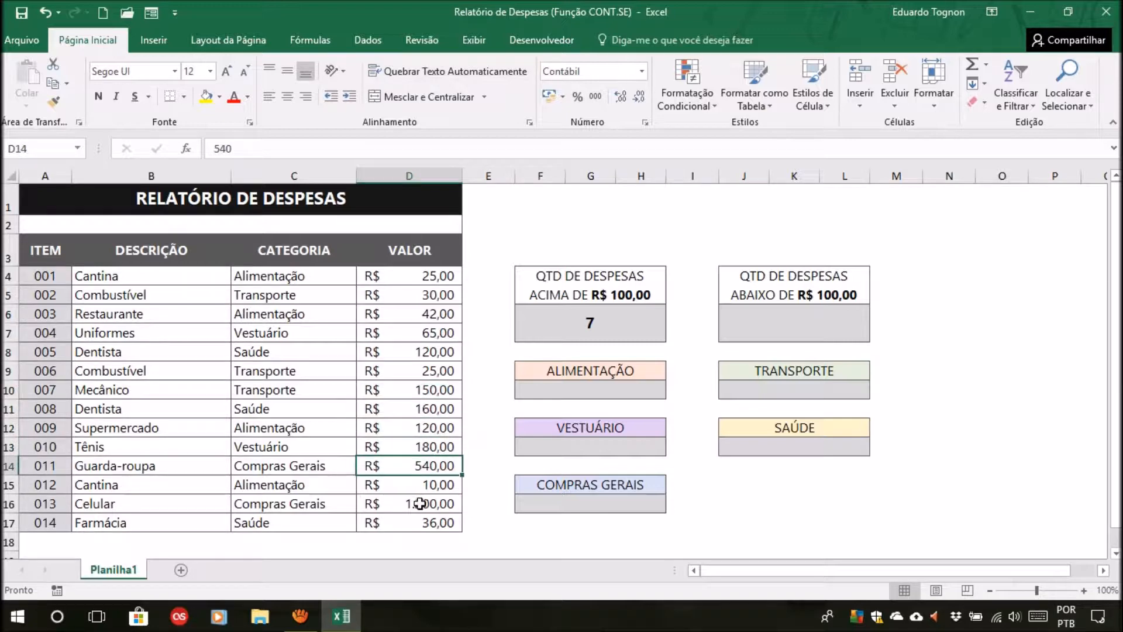
pyautogui.click(424, 509)
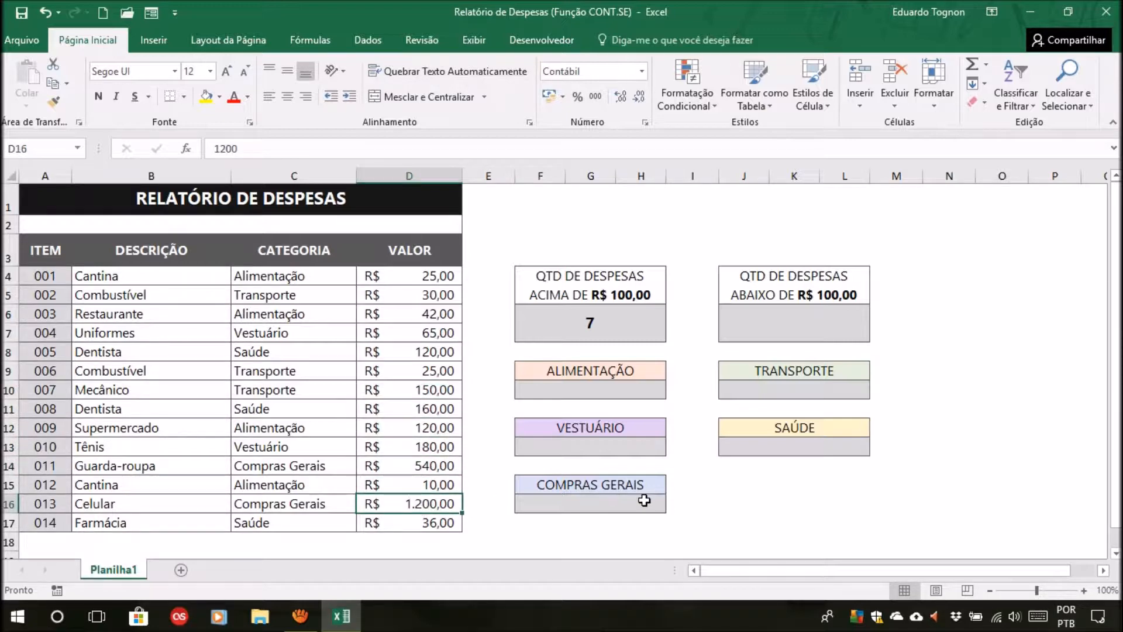
# Enter =CONT.SE(D4:D17;"<100") in cell J6 to count the expenses below R$ 100,00.
pyautogui.click(789, 336)
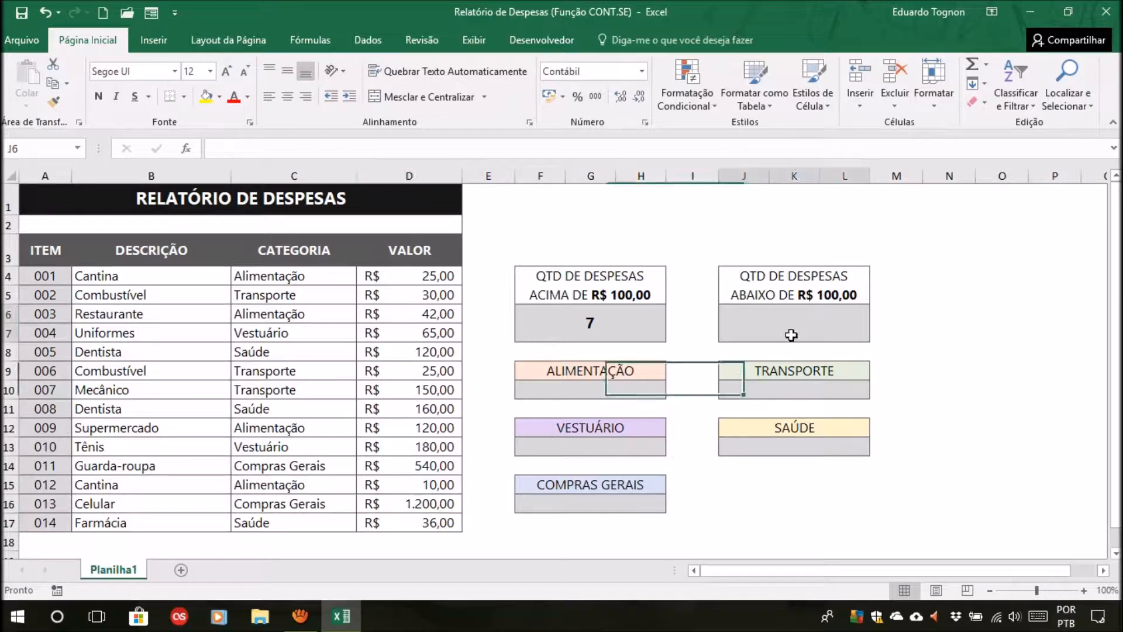
pyautogui.write('=CONT.')
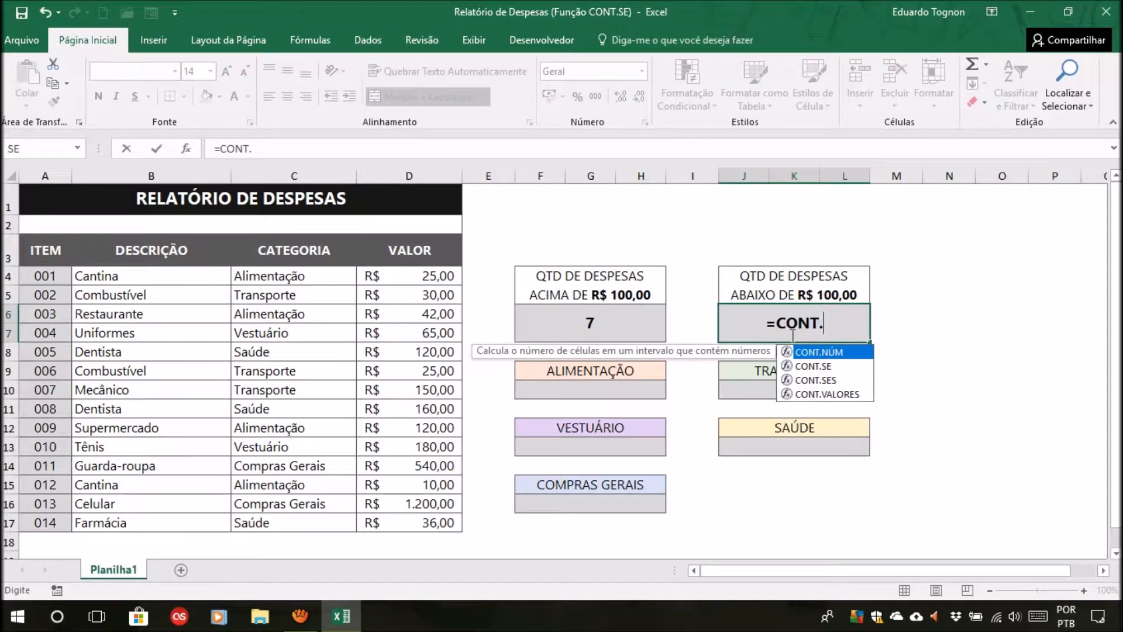
pyautogui.write('SE(')
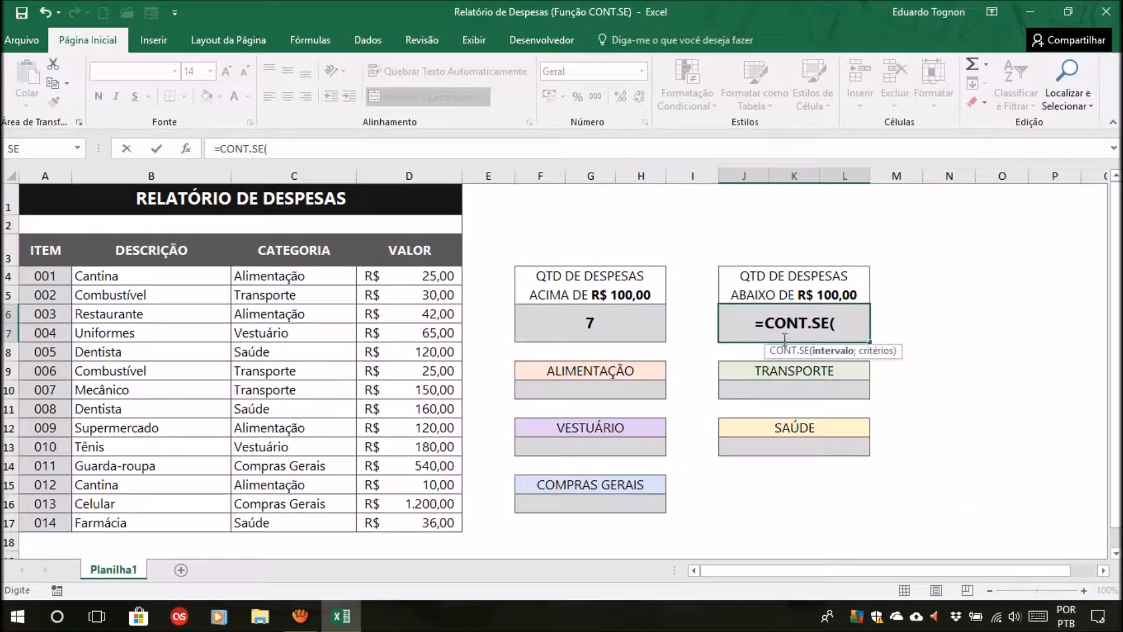
pyautogui.moveTo(414, 275); pyautogui.dragTo(420, 521)
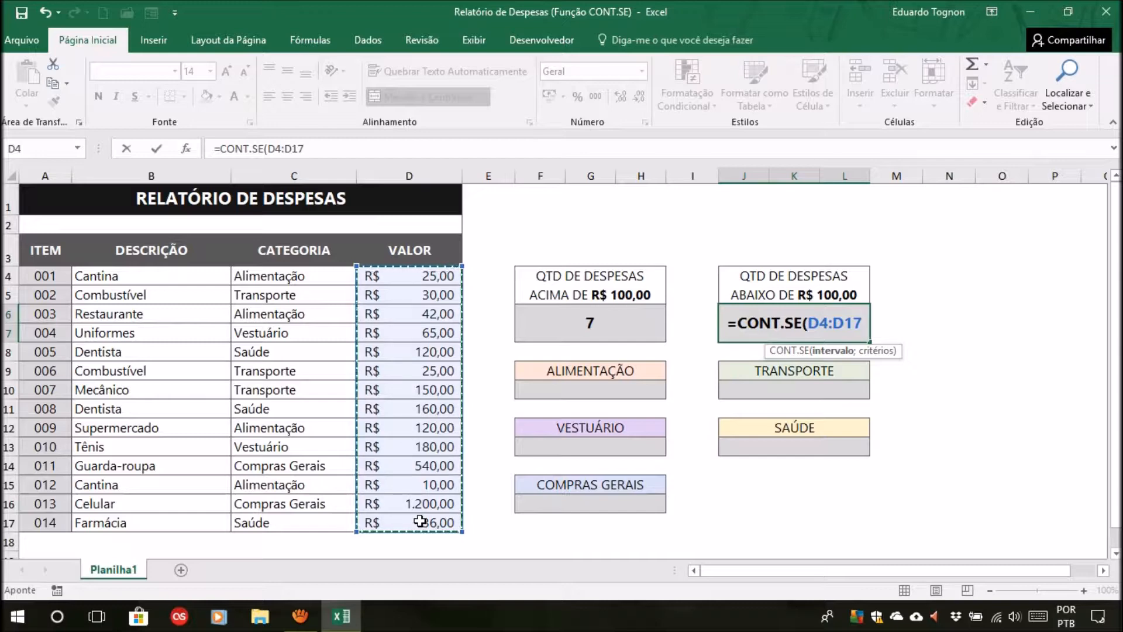
pyautogui.write(';')
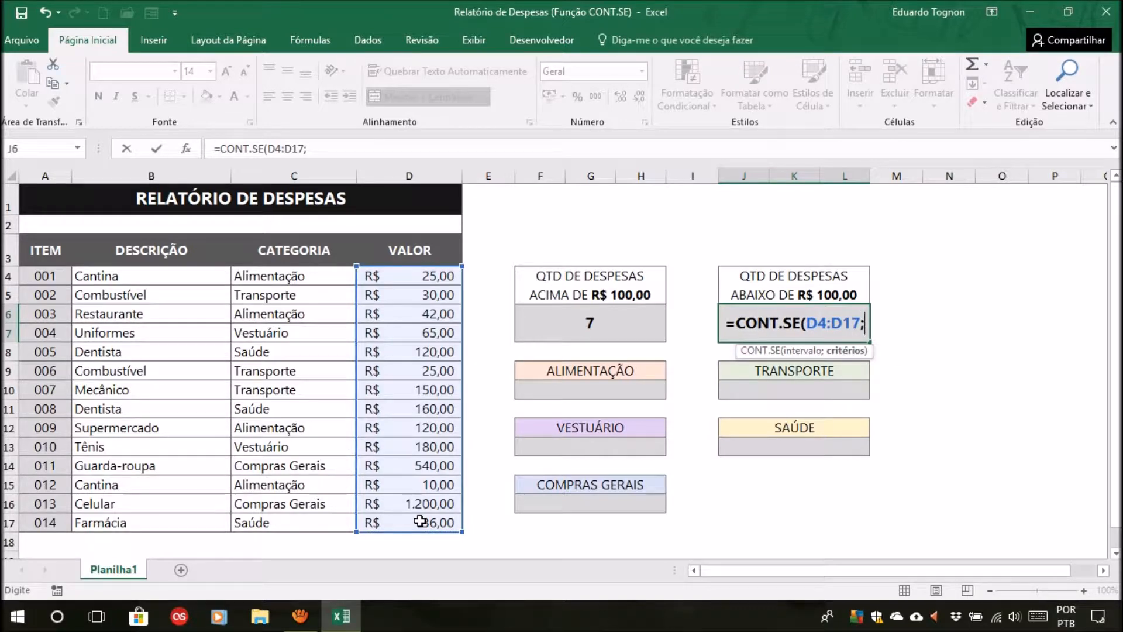
pyautogui.write('"')
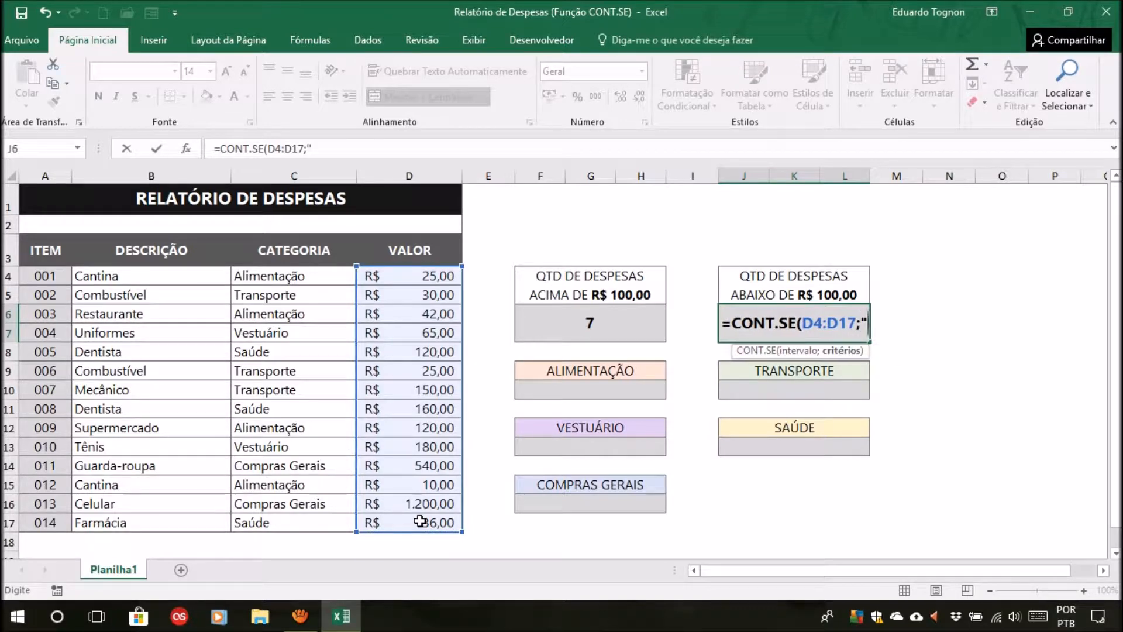
pyautogui.write('<100')
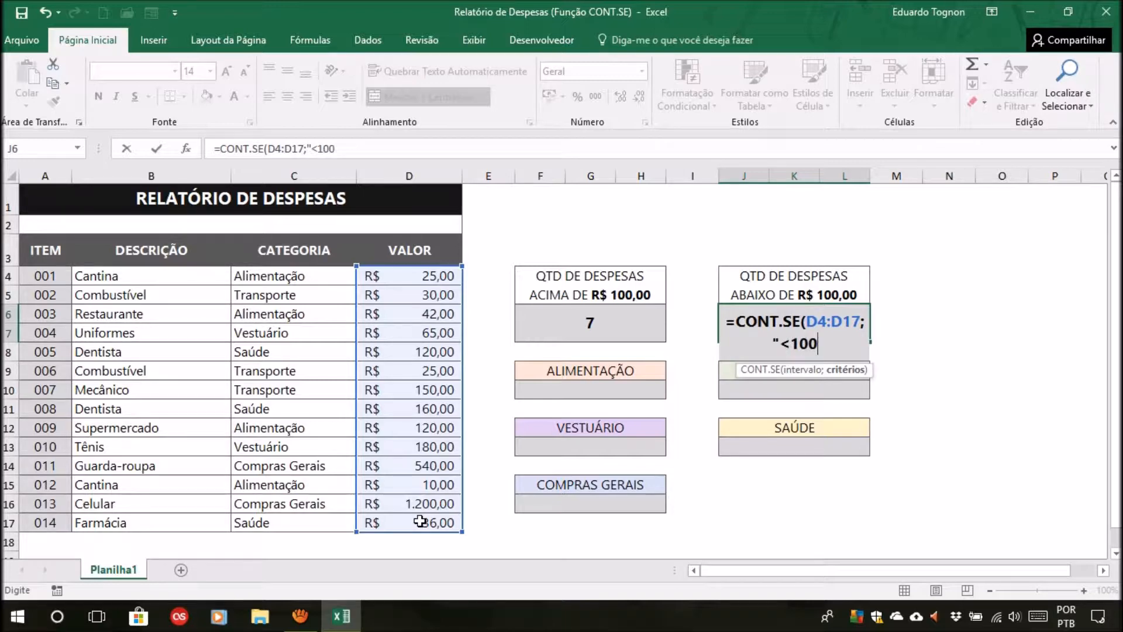
pyautogui.write('"')
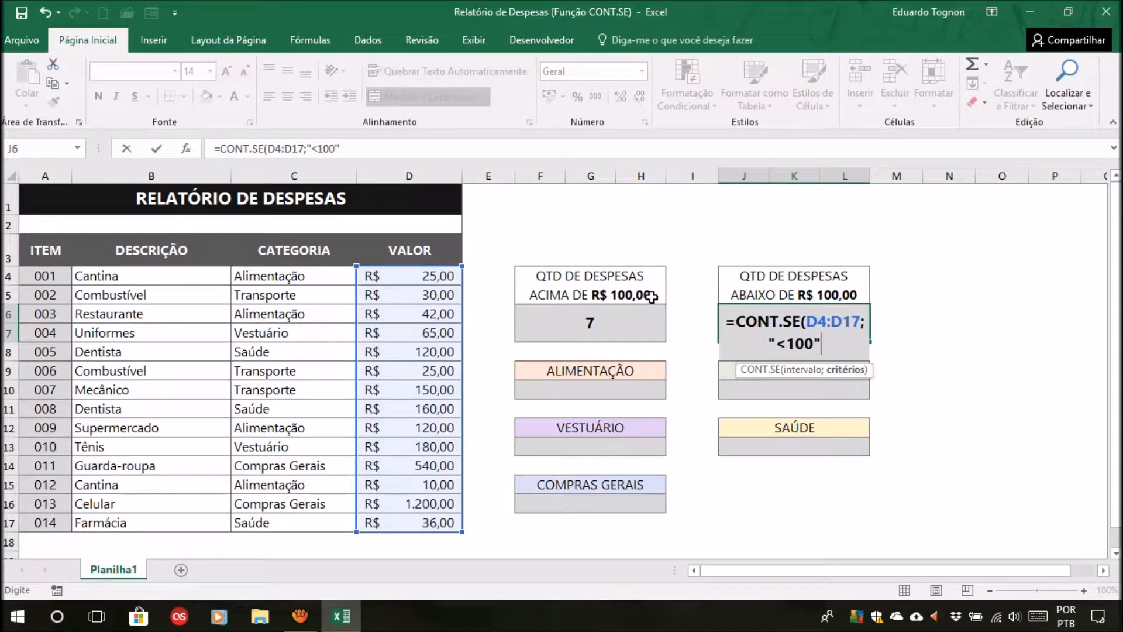
pyautogui.write(')')
pyautogui.press('Return')
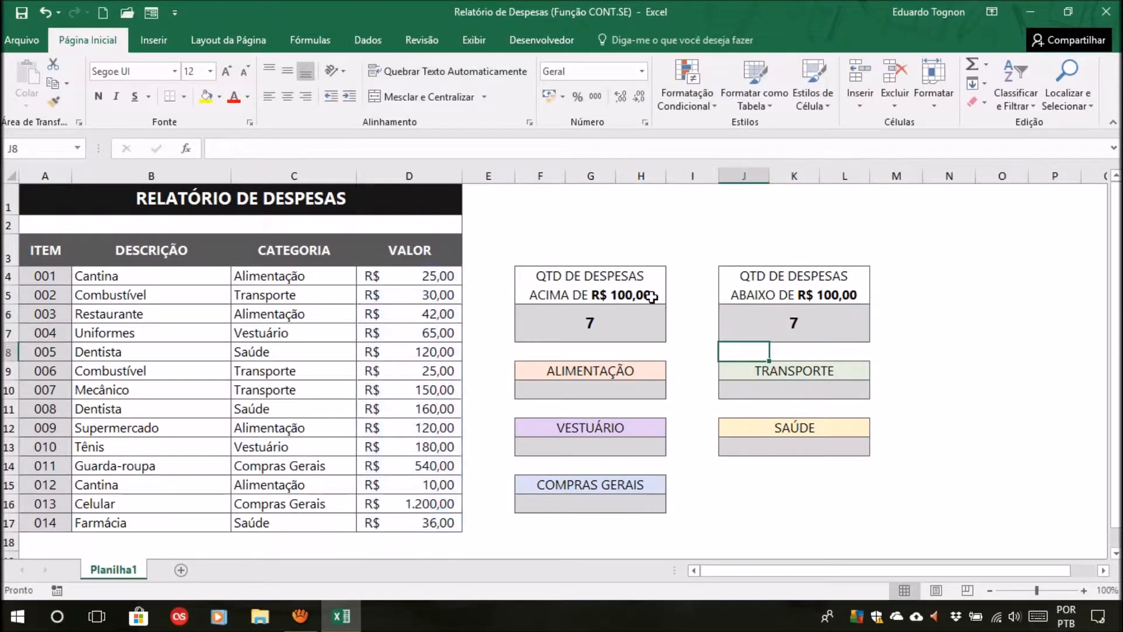
# Check the count in J6 by going through each amount below R$ 100,00 in the VALOR column.
pyautogui.click(822, 316)
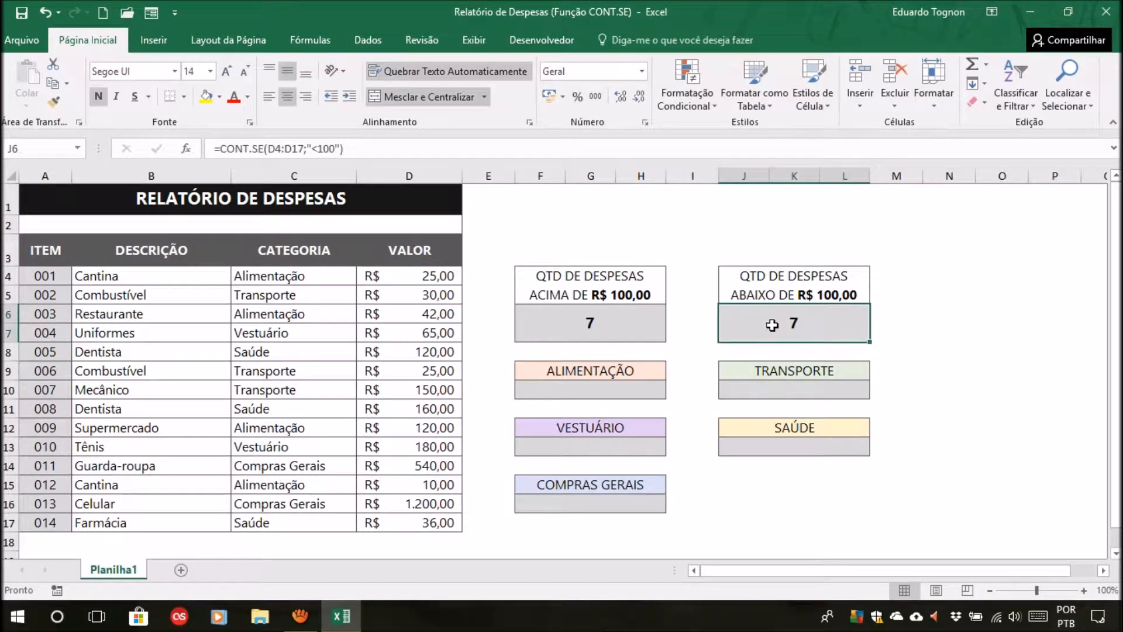
pyautogui.click(439, 279)
pyautogui.click(440, 297)
pyautogui.click(441, 316)
pyautogui.click(442, 335)
pyautogui.click(447, 374)
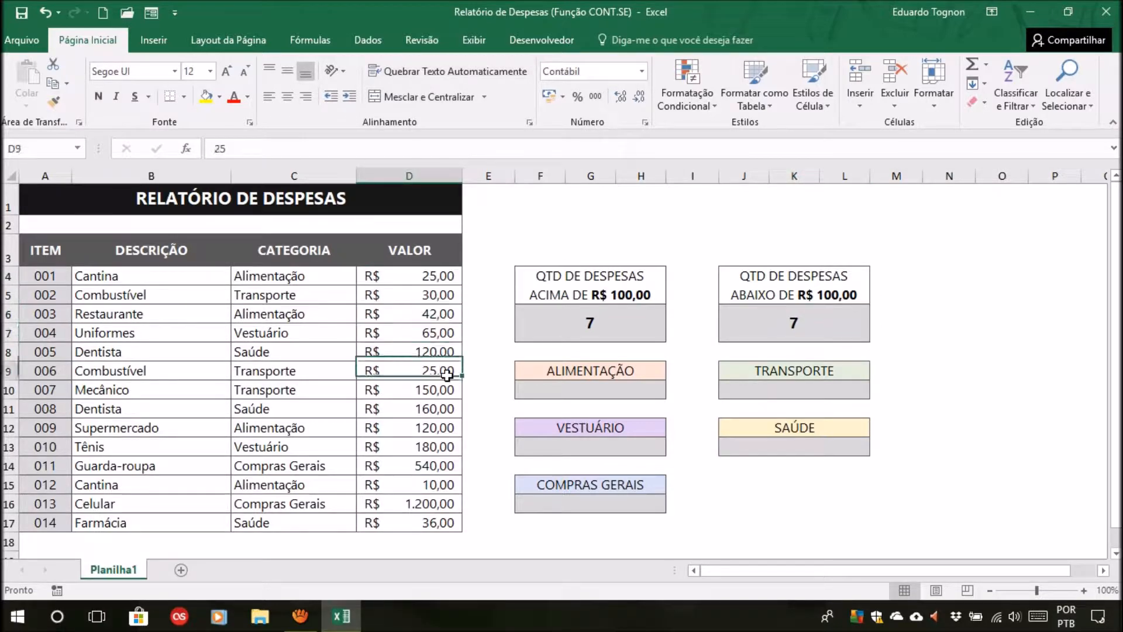
pyautogui.click(448, 487)
pyautogui.click(439, 523)
pyautogui.click(755, 525)
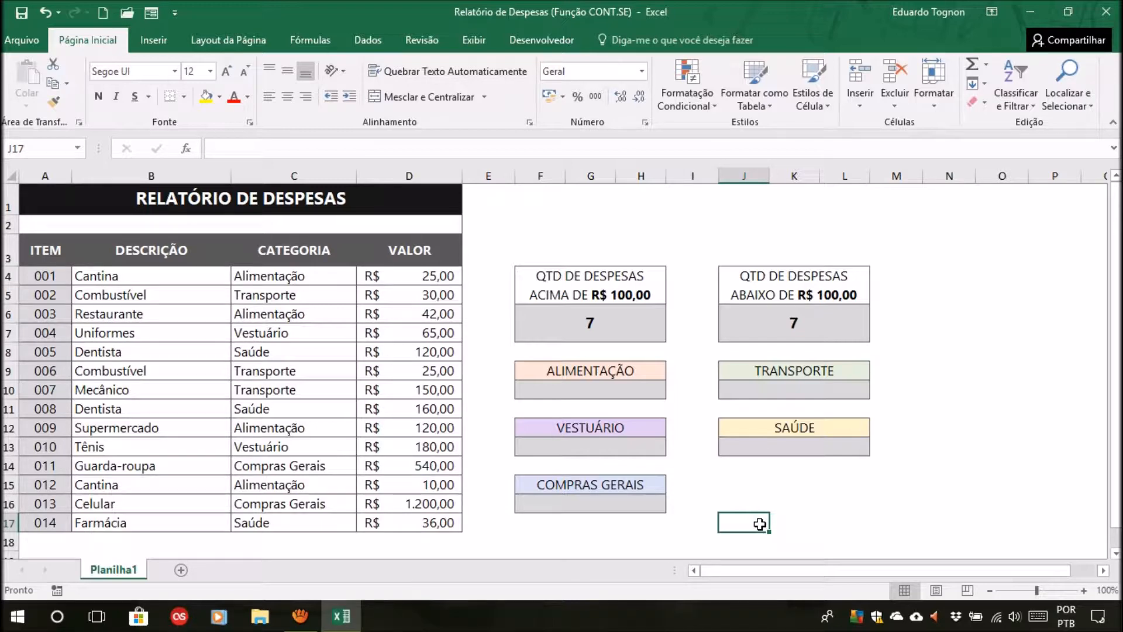
# Review the category names in the CATEGORIA column that the category boxes have to count.
pyautogui.click(589, 323)
pyautogui.click(592, 395)
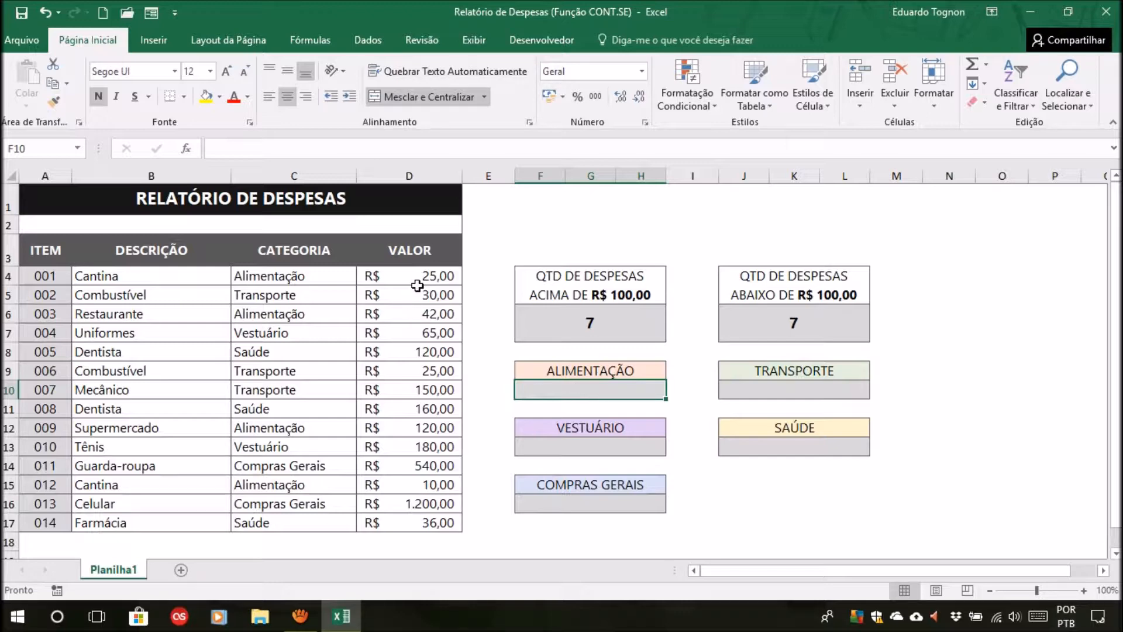
pyautogui.click(305, 276)
pyautogui.click(295, 313)
pyautogui.click(293, 335)
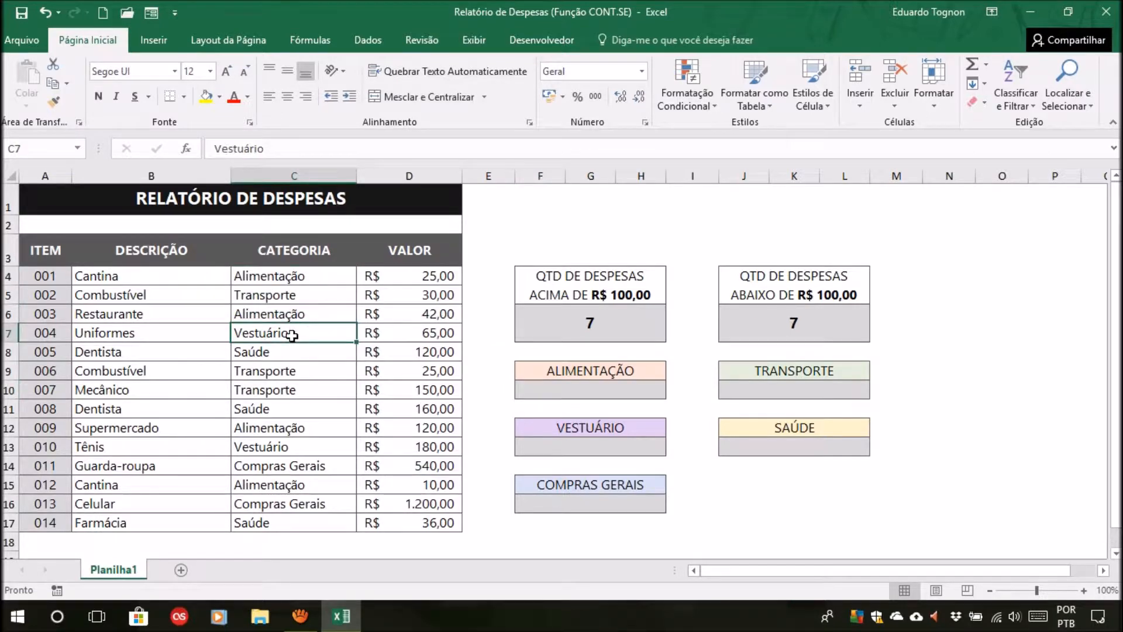
pyautogui.click(410, 348)
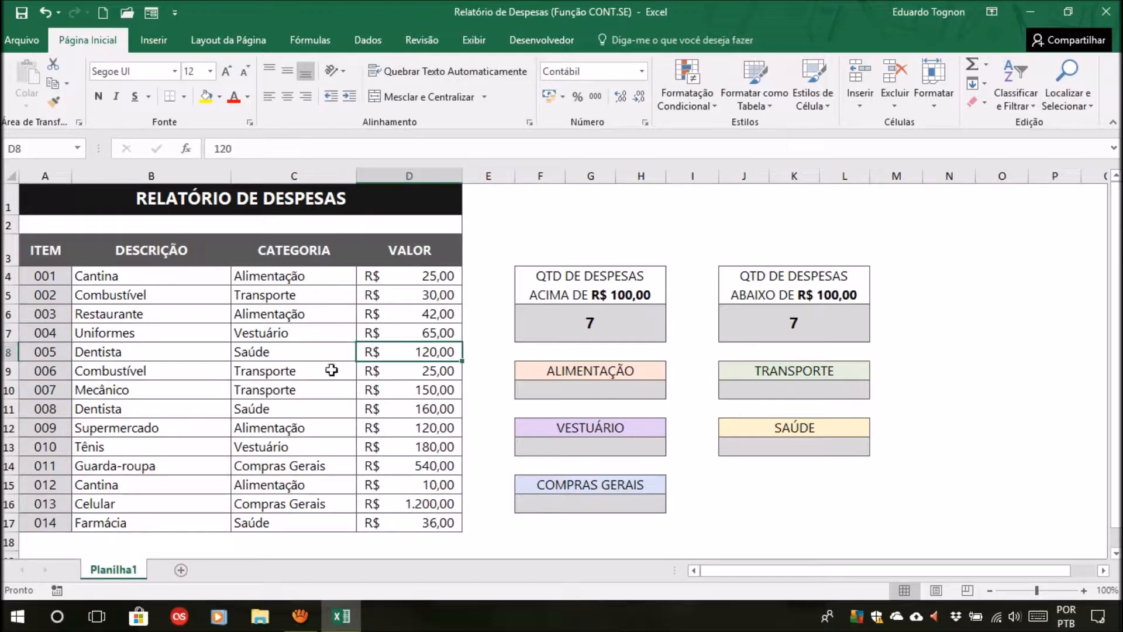
pyautogui.click(311, 351)
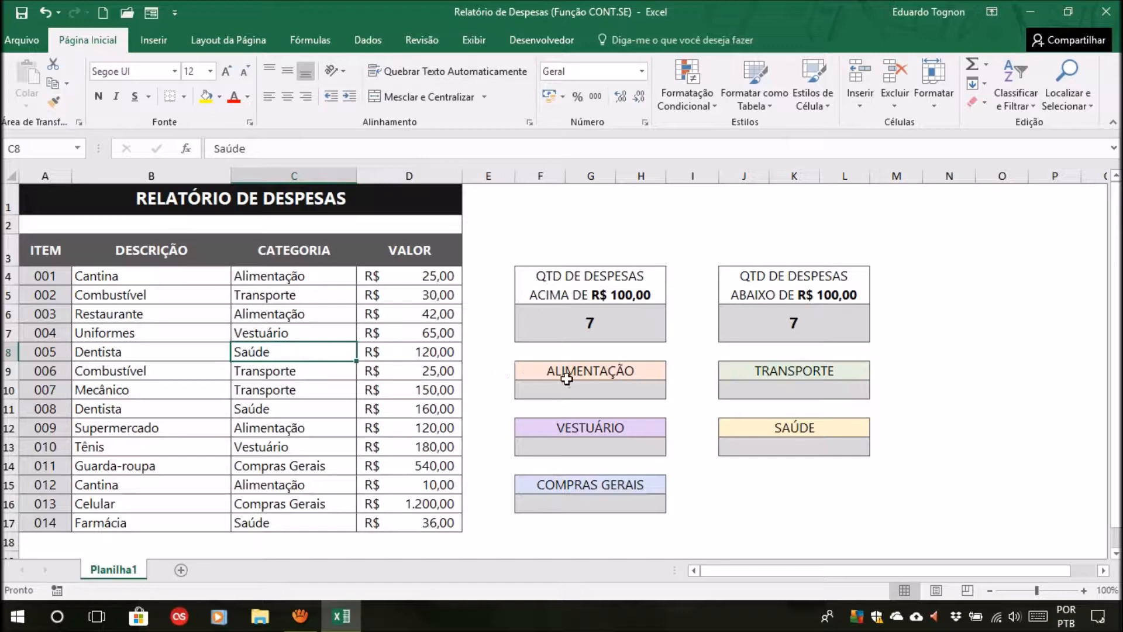
# Go through the empty result cells of the ALIMENTAÇÃO, TRANSPORTE, VESTUÁRIO, SAÚDE and COMPRAS GERAIS boxes.
pyautogui.click(585, 384)
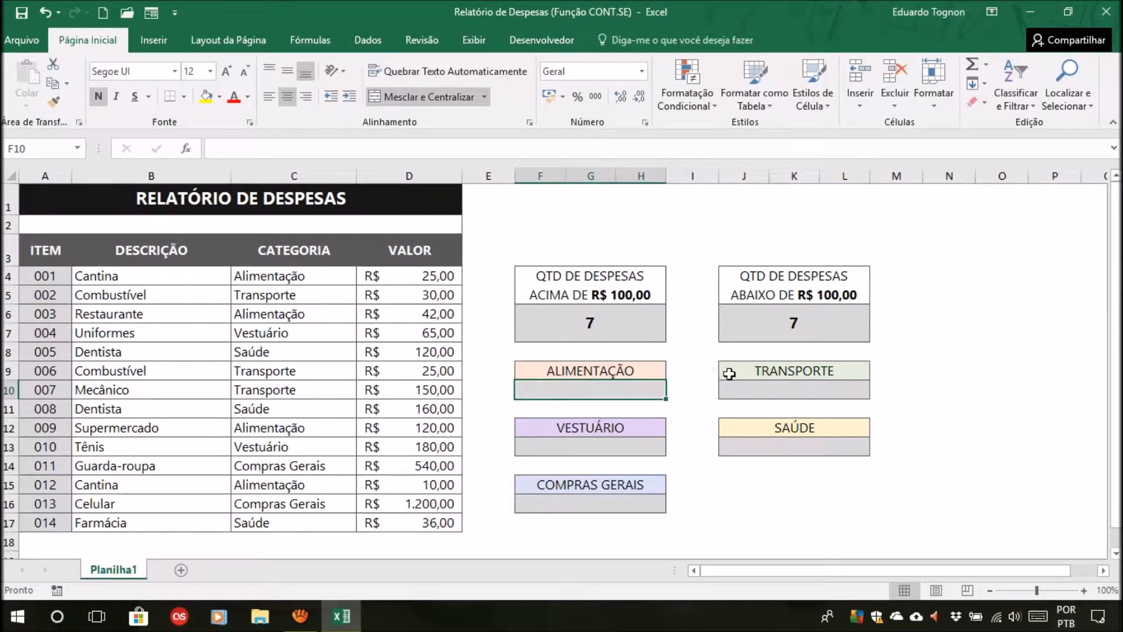
pyautogui.click(771, 386)
pyautogui.click(641, 445)
pyautogui.click(767, 436)
pyautogui.click(625, 496)
pyautogui.click(584, 384)
pyautogui.click(799, 389)
pyautogui.click(624, 454)
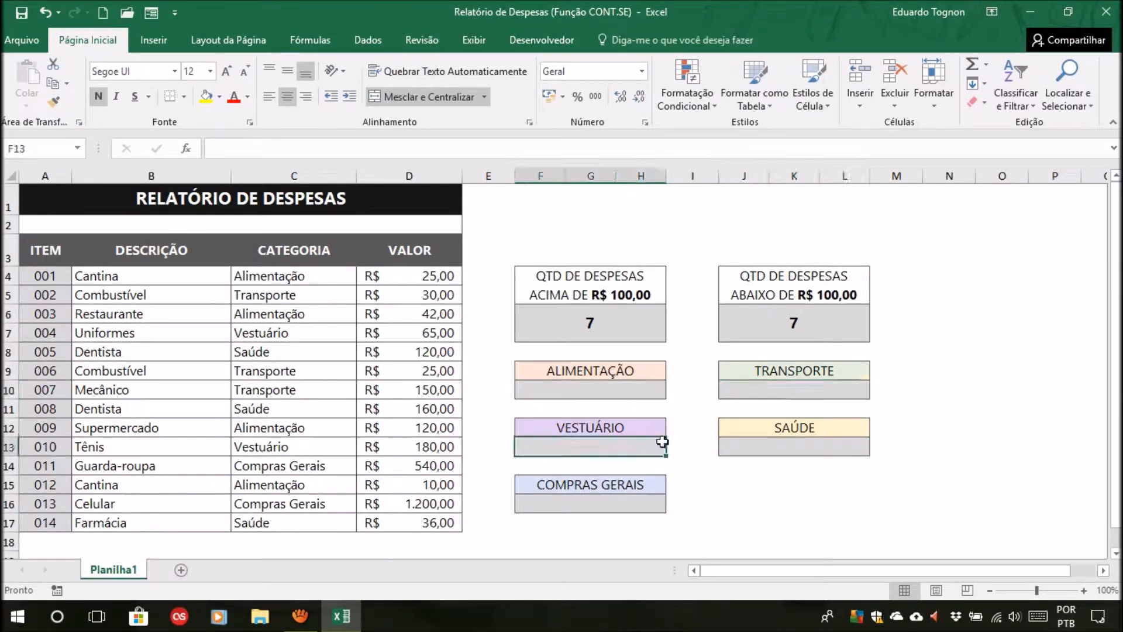
pyautogui.click(772, 446)
pyautogui.click(628, 504)
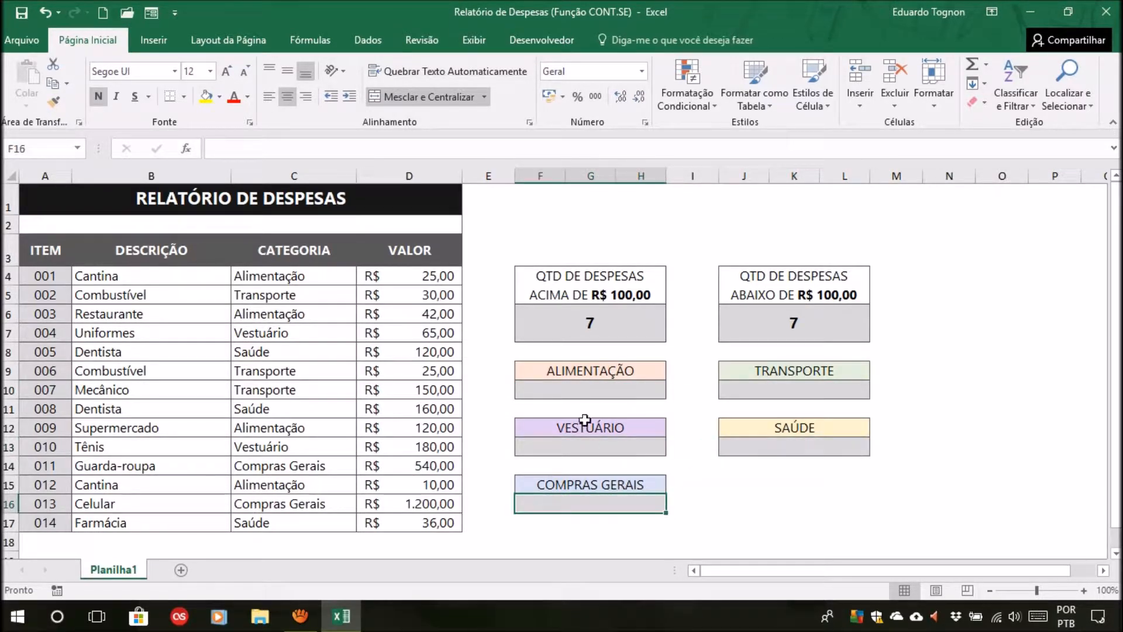
# Enter =CONT.SE(C4:C17;"Alimentação") in cell F10 to count the food expenses.
pyautogui.click(590, 387)
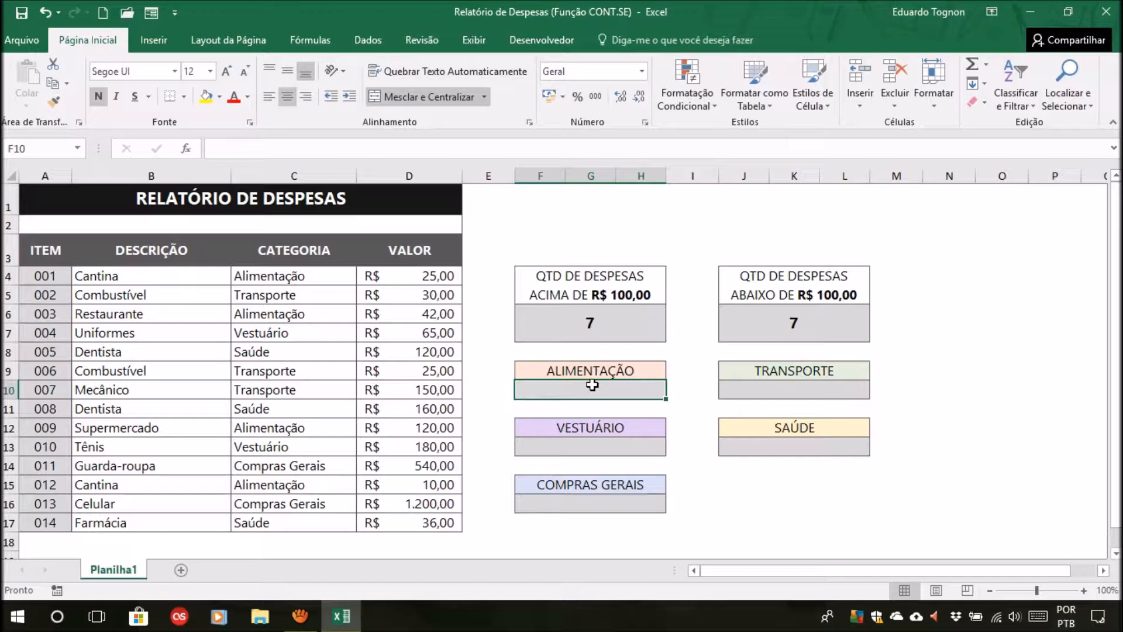
pyautogui.click(588, 321)
pyautogui.click(600, 386)
pyautogui.write('=CONT.S')
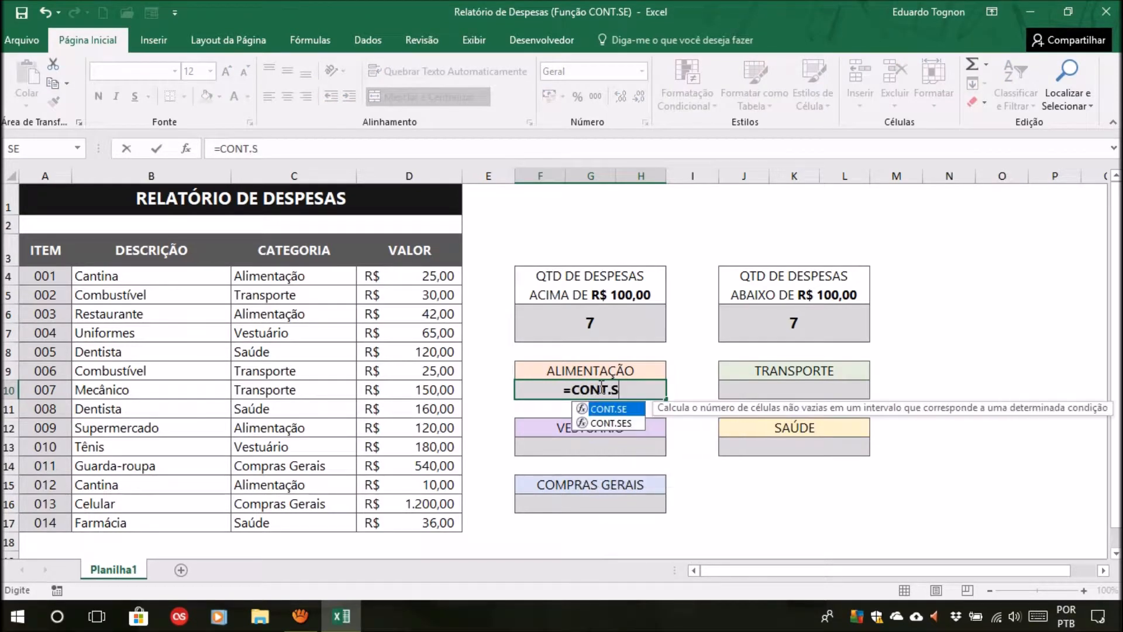
pyautogui.write('E(')
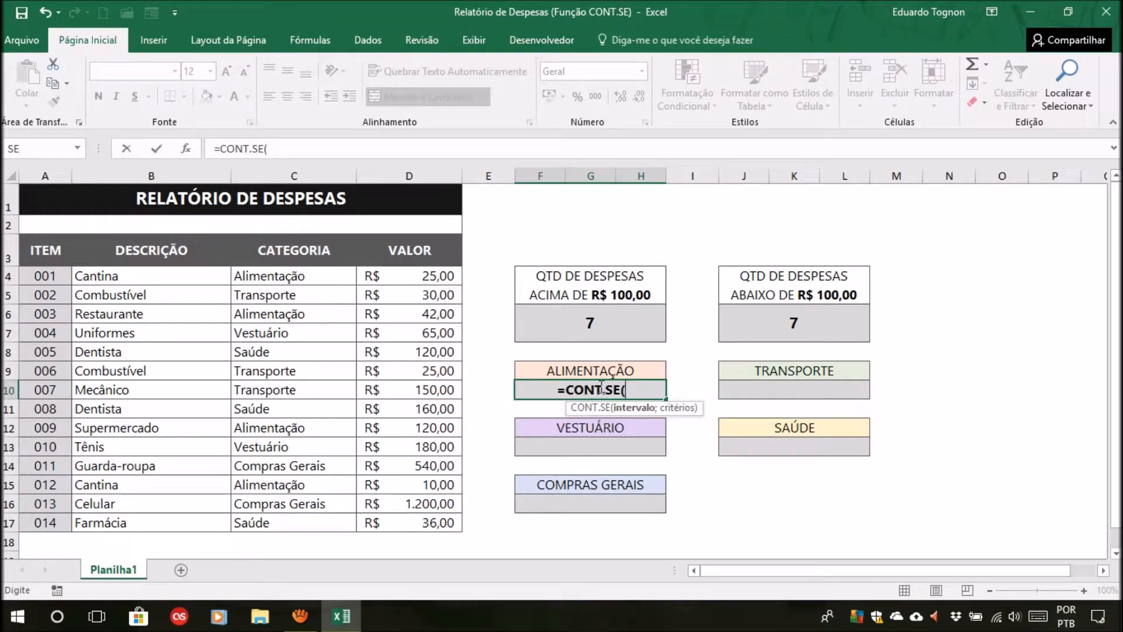
pyautogui.click(313, 278)
pyautogui.moveTo(314, 278); pyautogui.dragTo(286, 517)
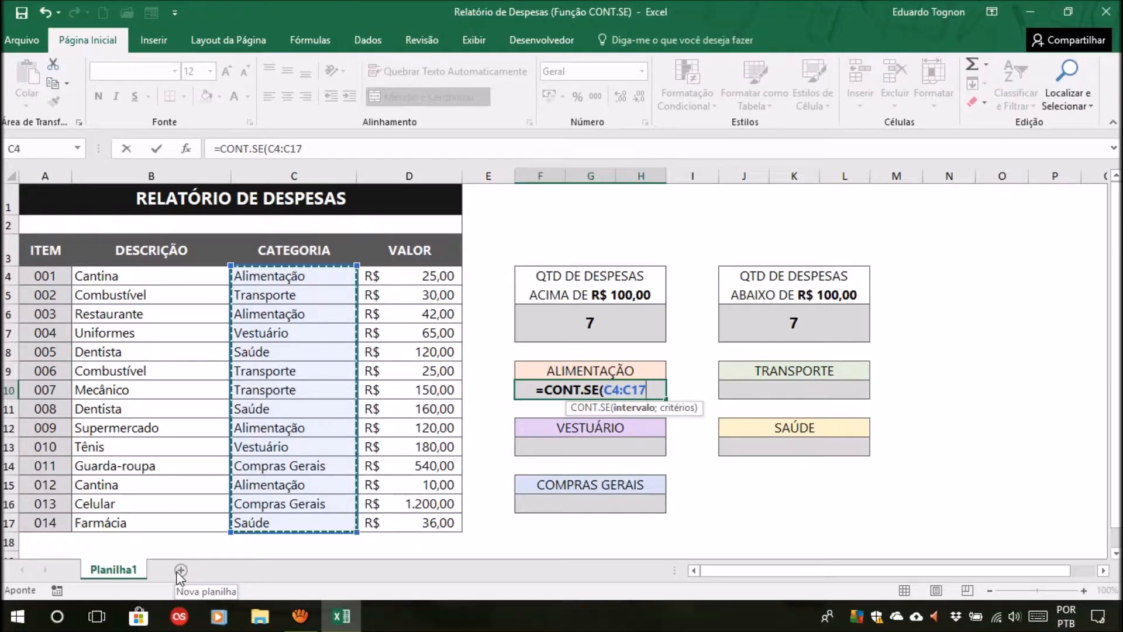
pyautogui.write(';')
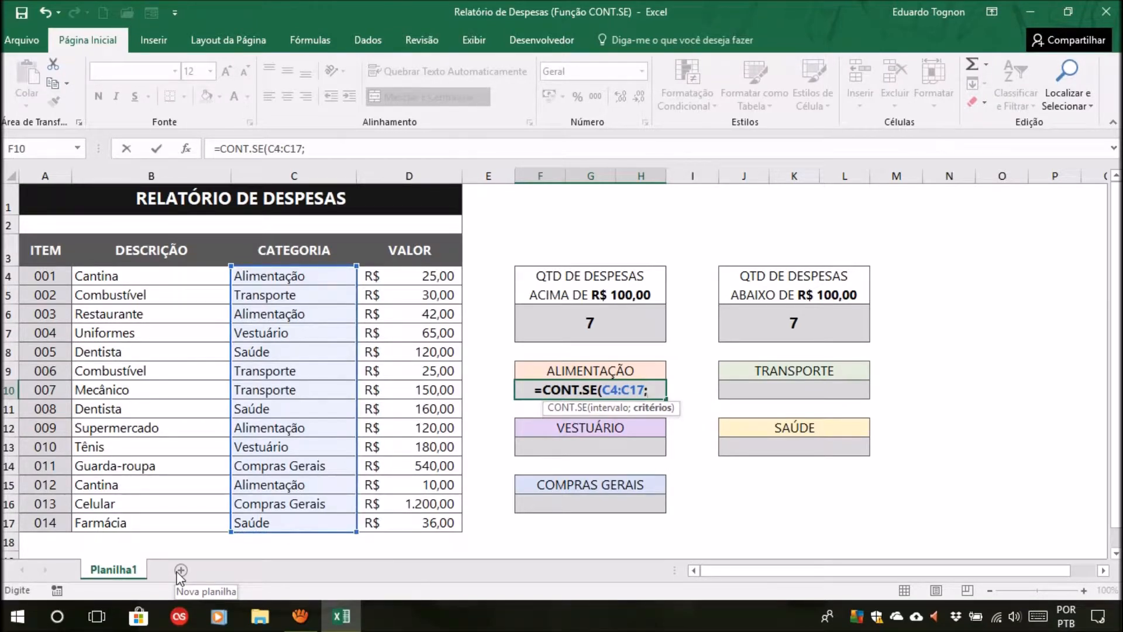
pyautogui.write('"')
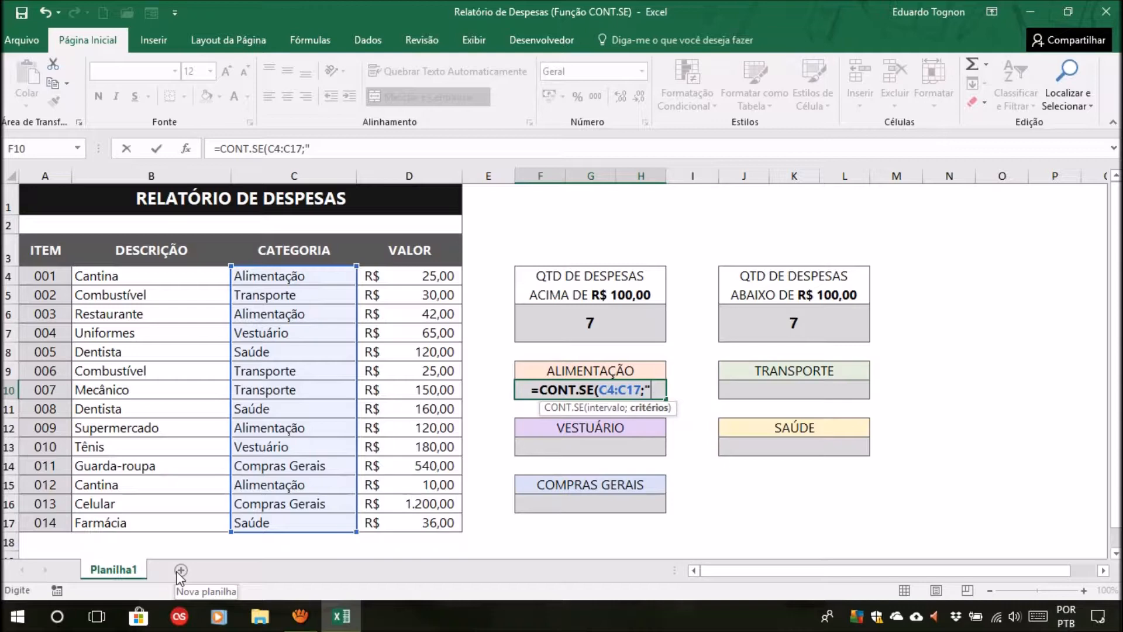
pyautogui.write('Alimentção')
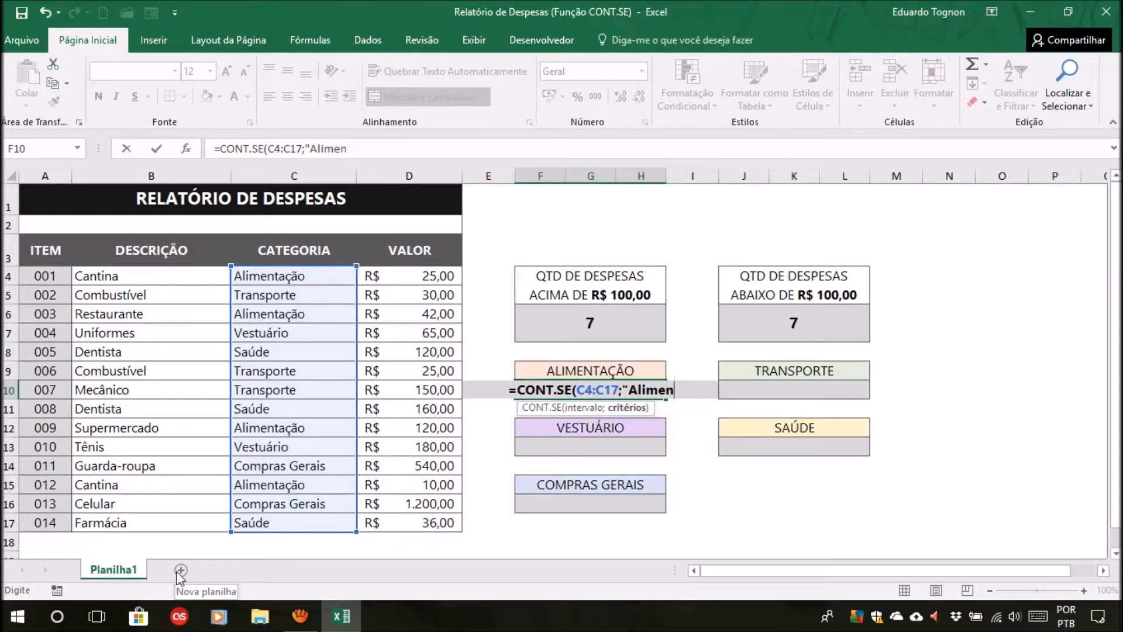
pyautogui.press('BackSpace')
pyautogui.press('BackSpace')
pyautogui.press('BackSpace')
pyautogui.write('ação"')
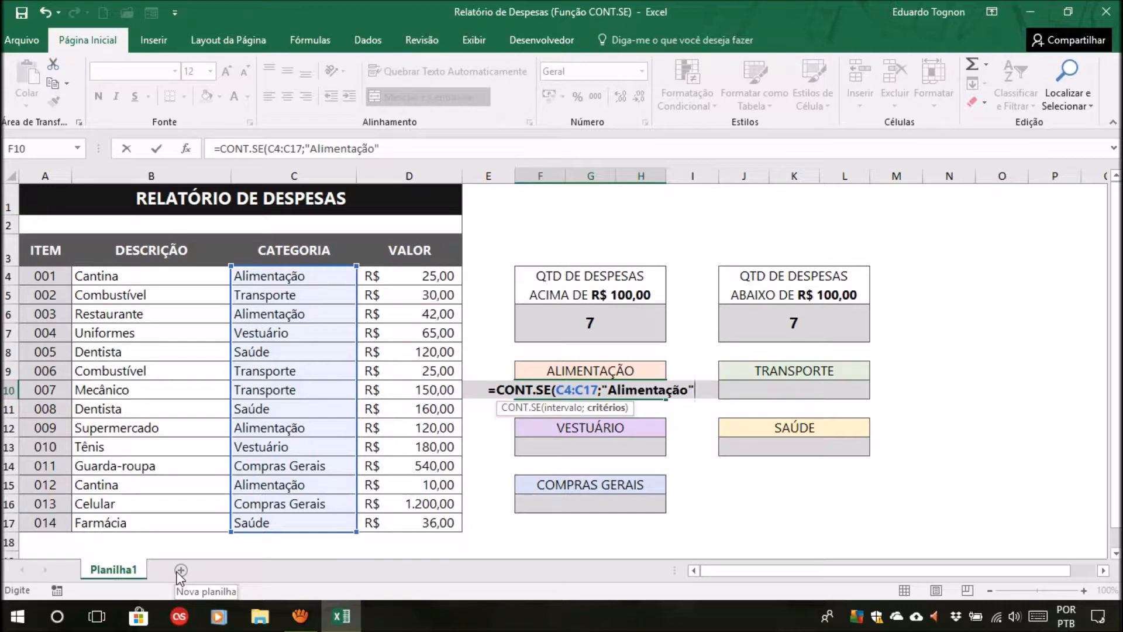
pyautogui.write(')')
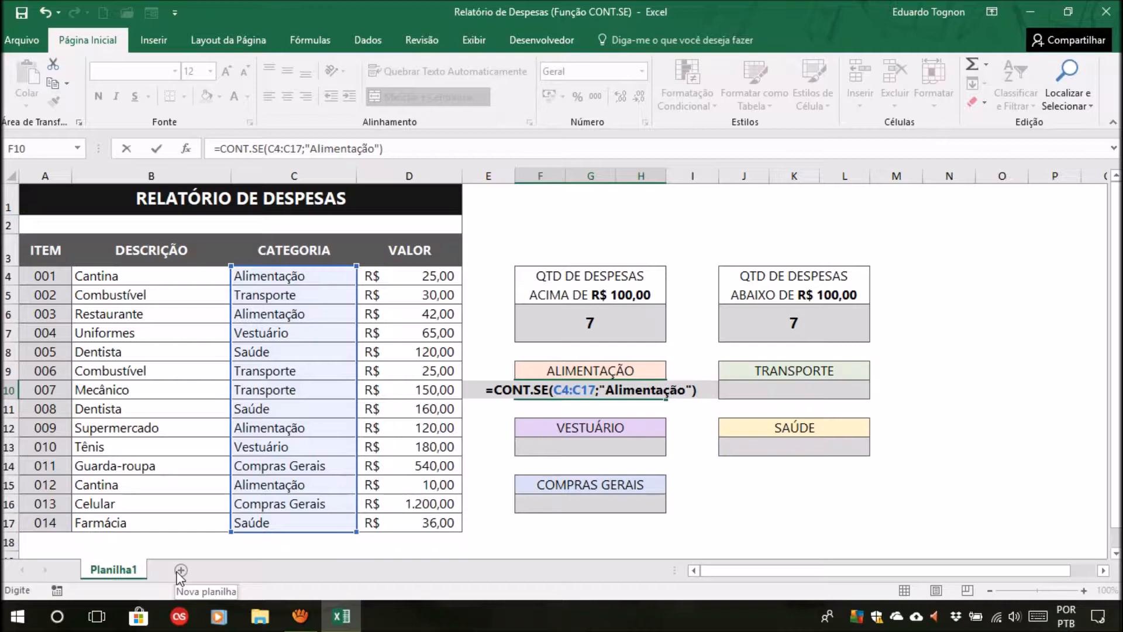
pyautogui.press('Return')
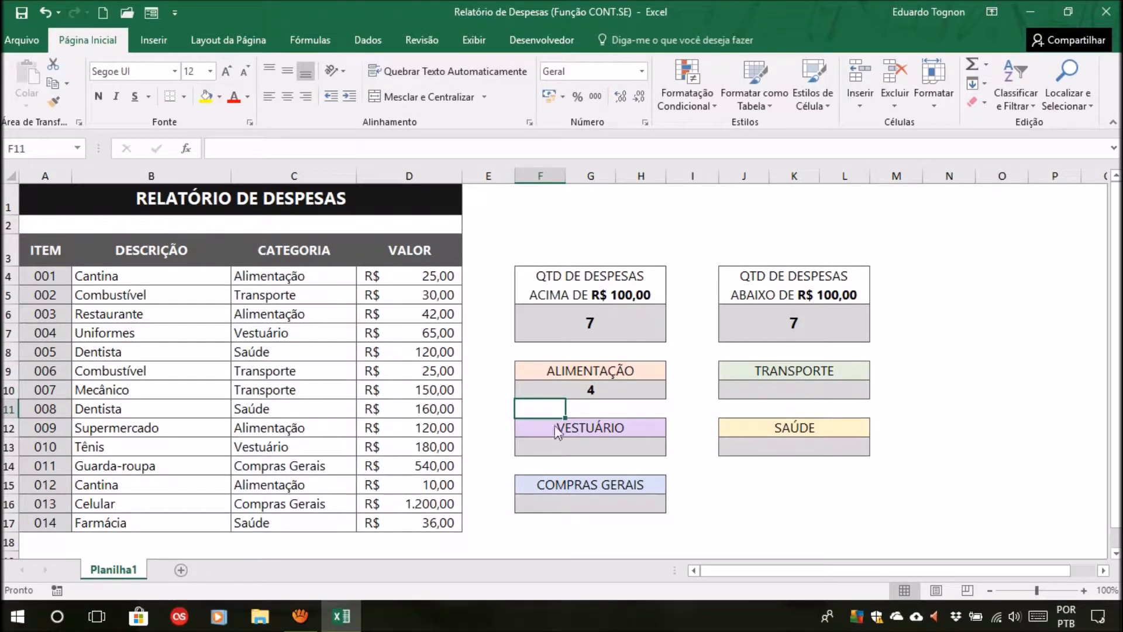
# Check the formula and count in F10 against each Alimentação entry in the CATEGORIA column.
pyautogui.click(586, 390)
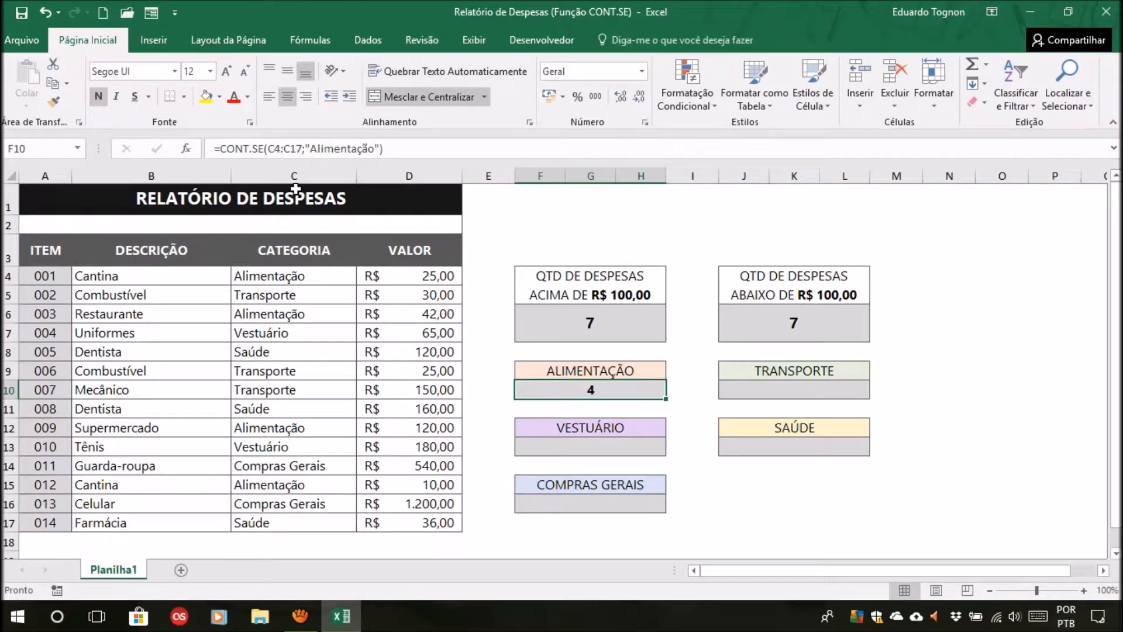
pyautogui.click(309, 279)
pyautogui.click(305, 314)
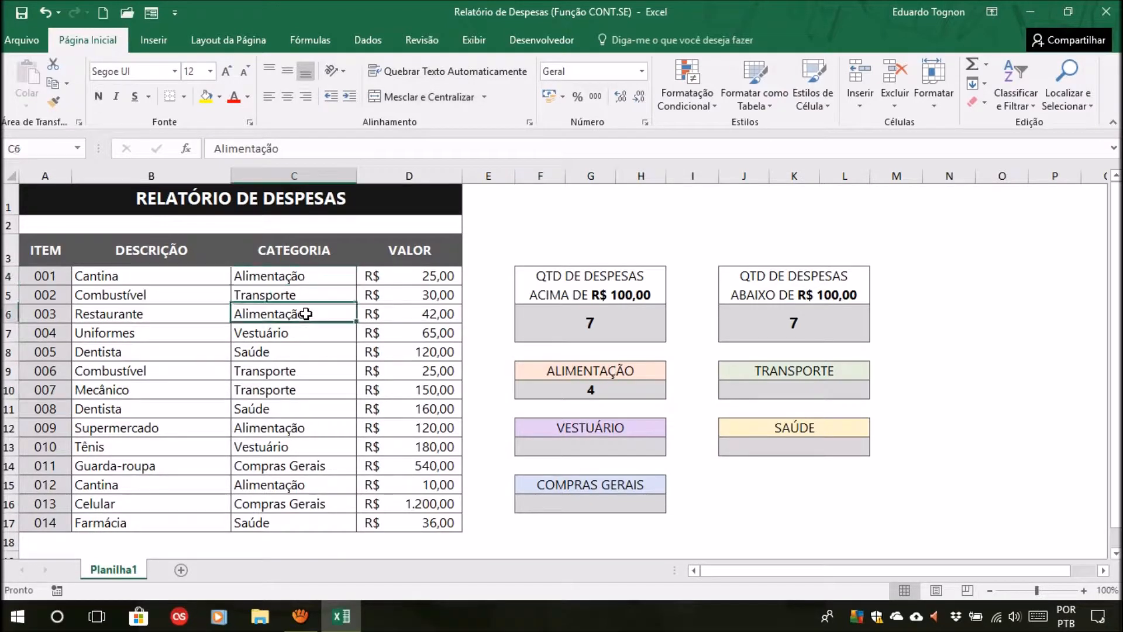
pyautogui.click(288, 429)
pyautogui.click(287, 490)
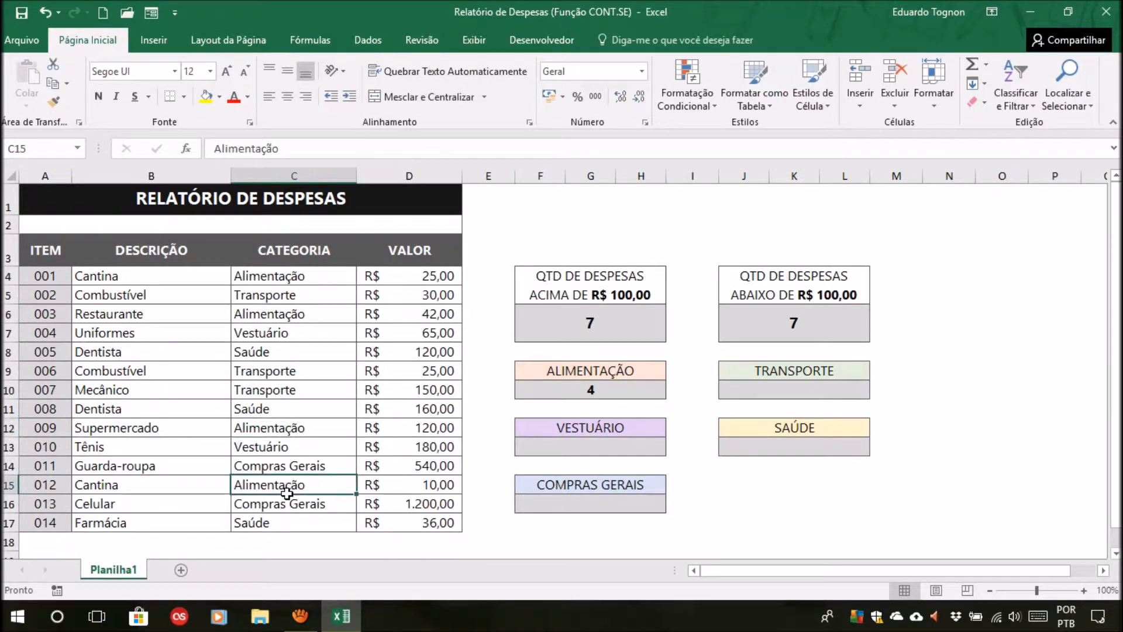
# Enter =CONT.SE(C4:C17;"Transporte") in cell J10 to count the transport expenses.
pyautogui.click(785, 392)
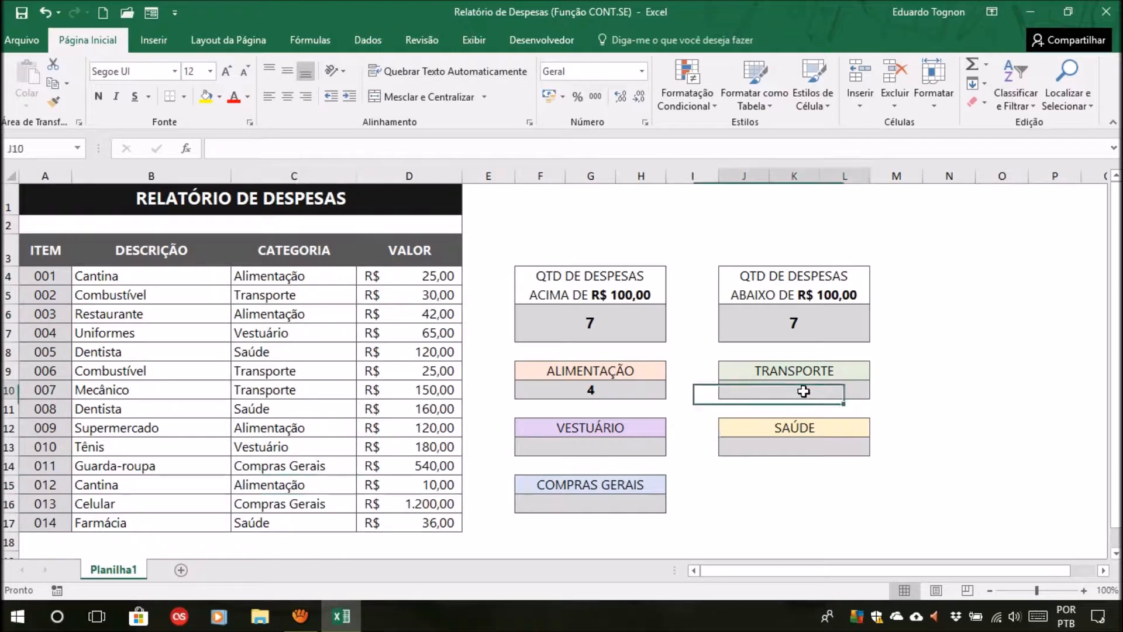
pyautogui.write('=cont')
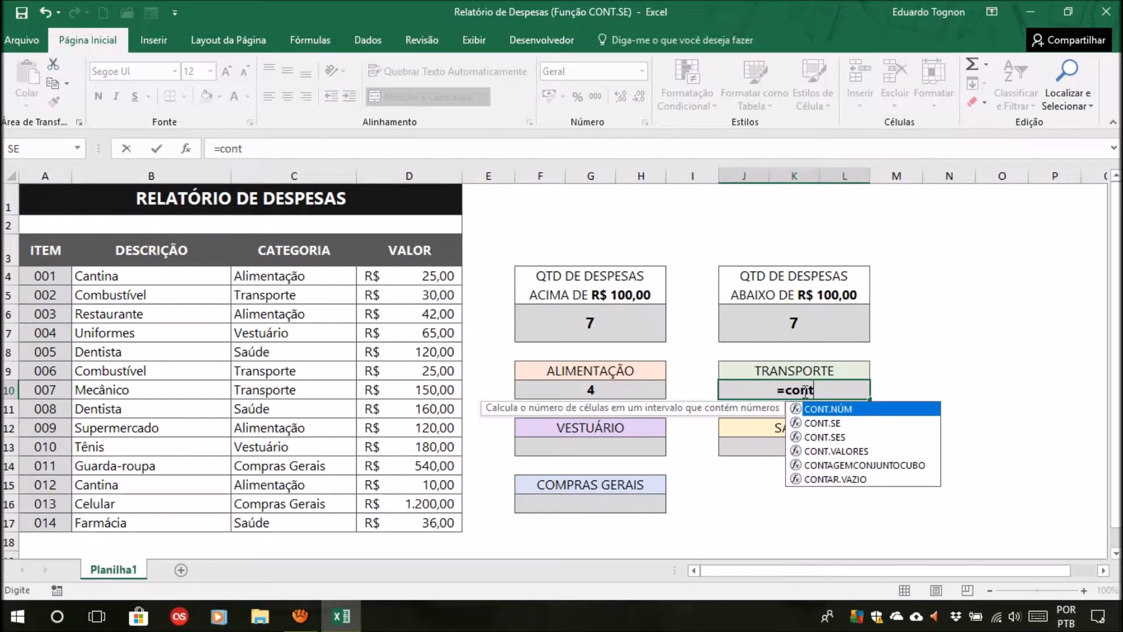
pyautogui.write('.se(')
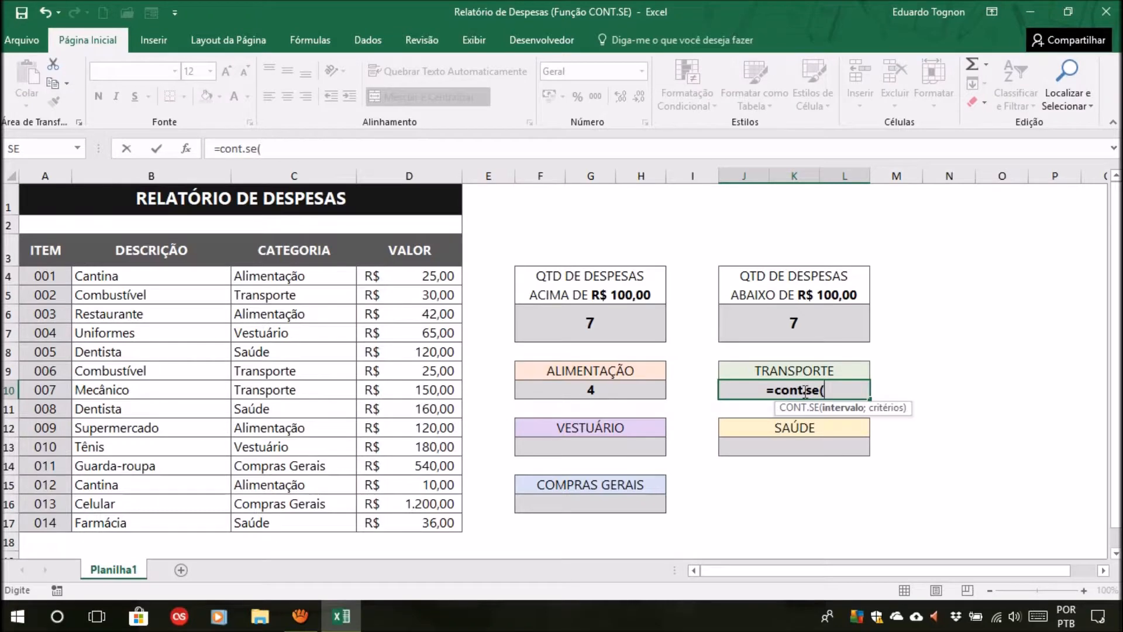
pyautogui.moveTo(338, 280); pyautogui.dragTo(315, 521)
pyautogui.write(';')
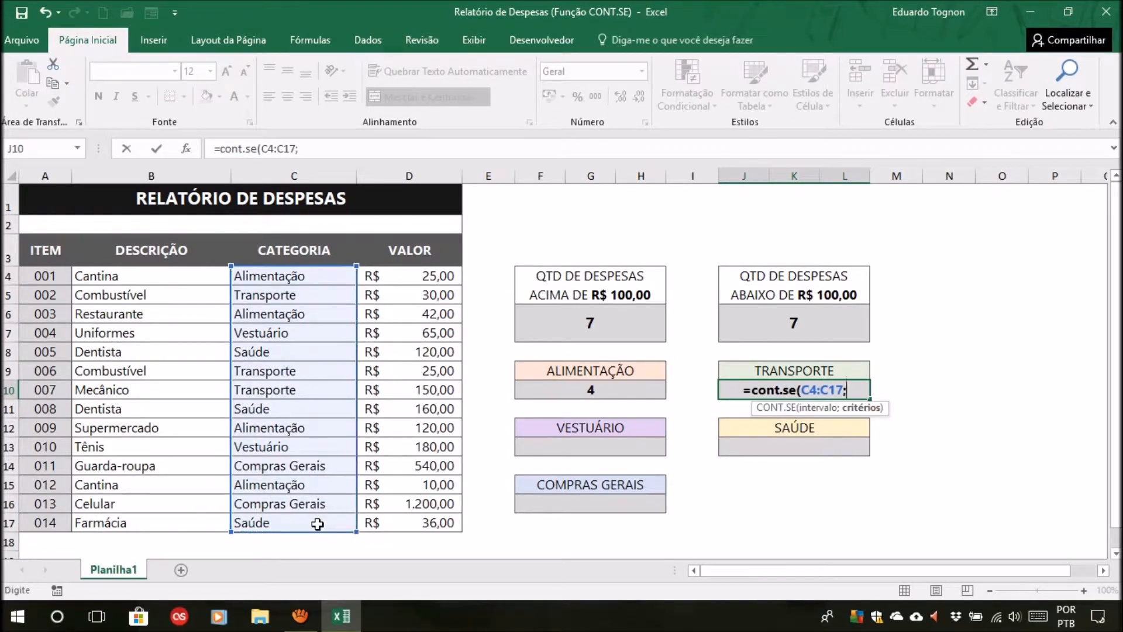
pyautogui.write('"')
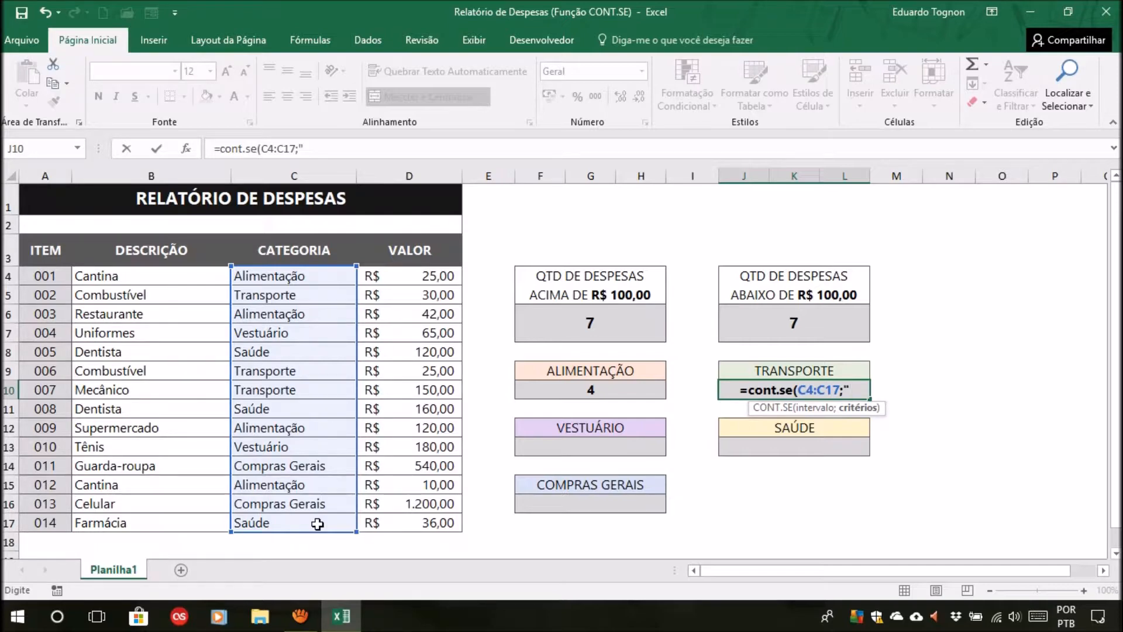
pyautogui.write('Transporte")')
pyautogui.press('Return')
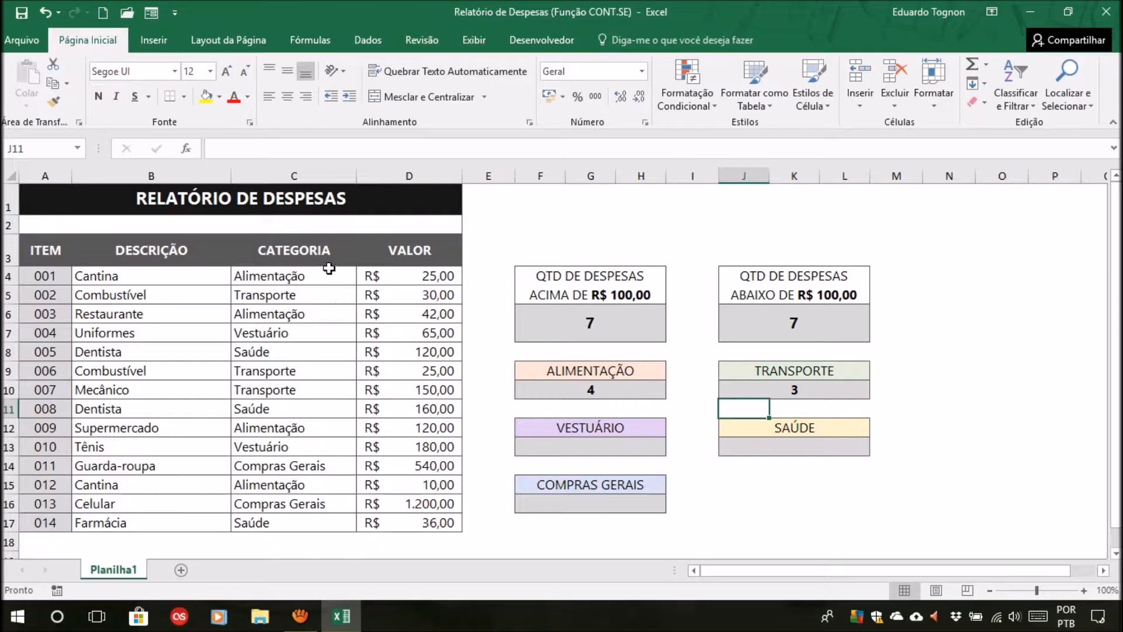
# Check the count in J10 against each Transporte entry in the CATEGORIA column.
pyautogui.click(308, 295)
pyautogui.click(300, 369)
pyautogui.click(296, 390)
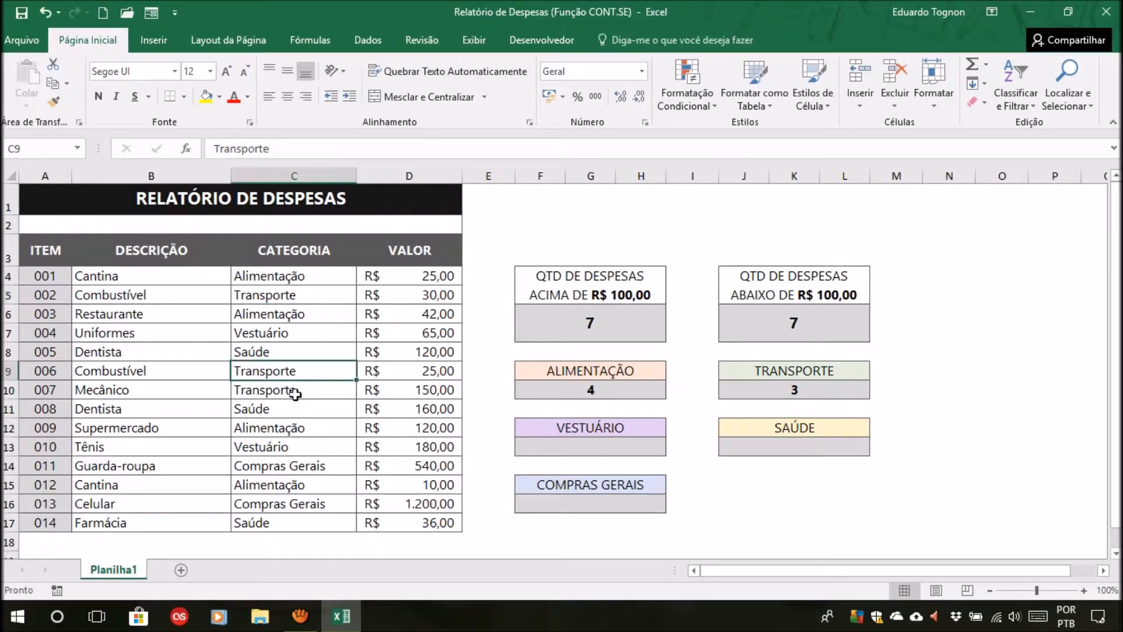
# Enter =CONT.SE(C4:C17;"Vestuário") in cell F13 to count the clothing expenses.
pyautogui.click(632, 449)
pyautogui.write('=cont.')
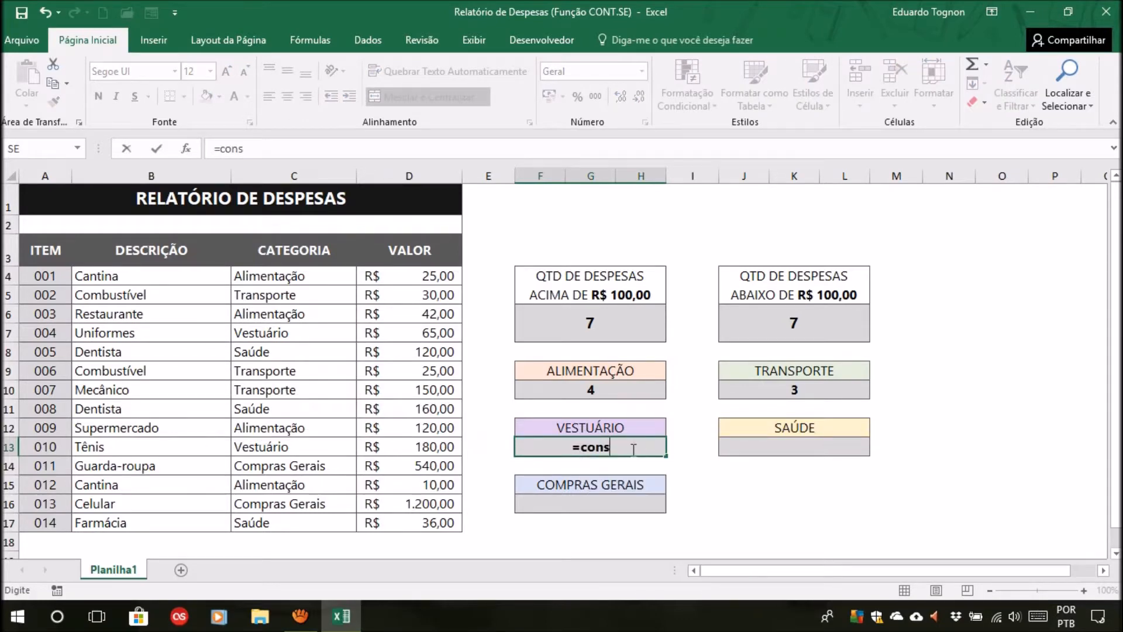
pyautogui.write('se(')
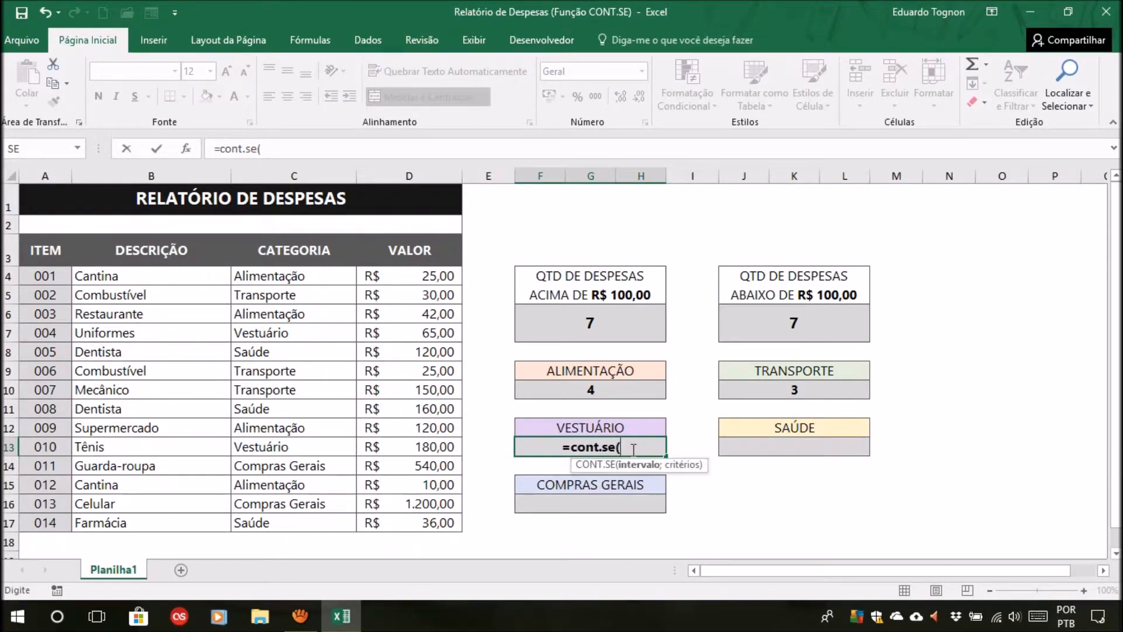
pyautogui.moveTo(333, 276); pyautogui.dragTo(298, 519)
pyautogui.write(';"')
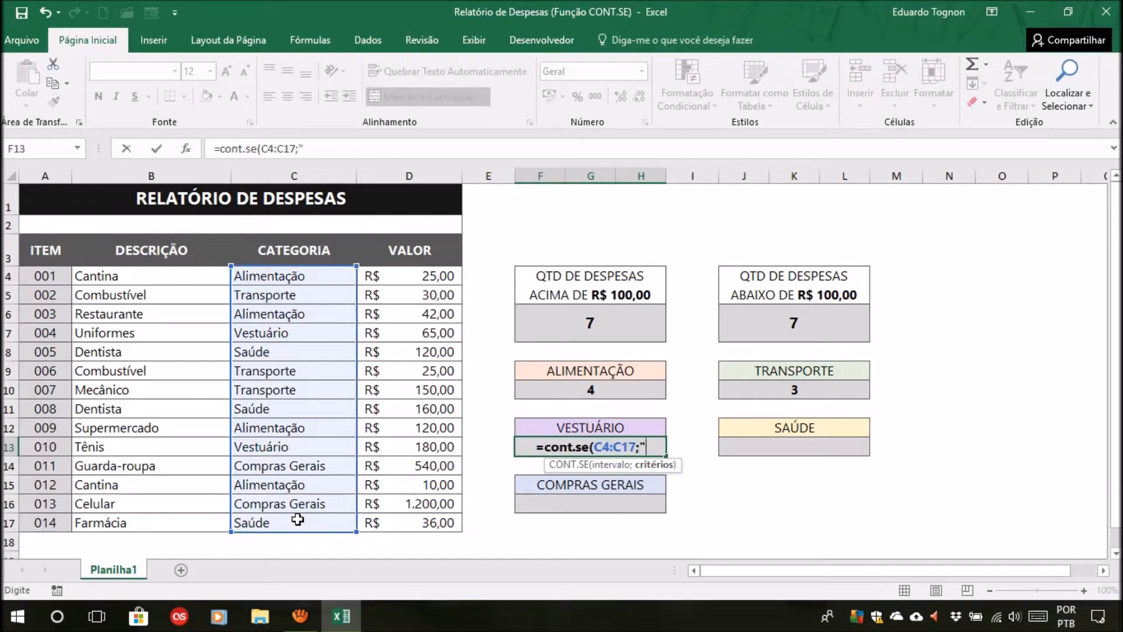
pyautogui.write('Vestuár')
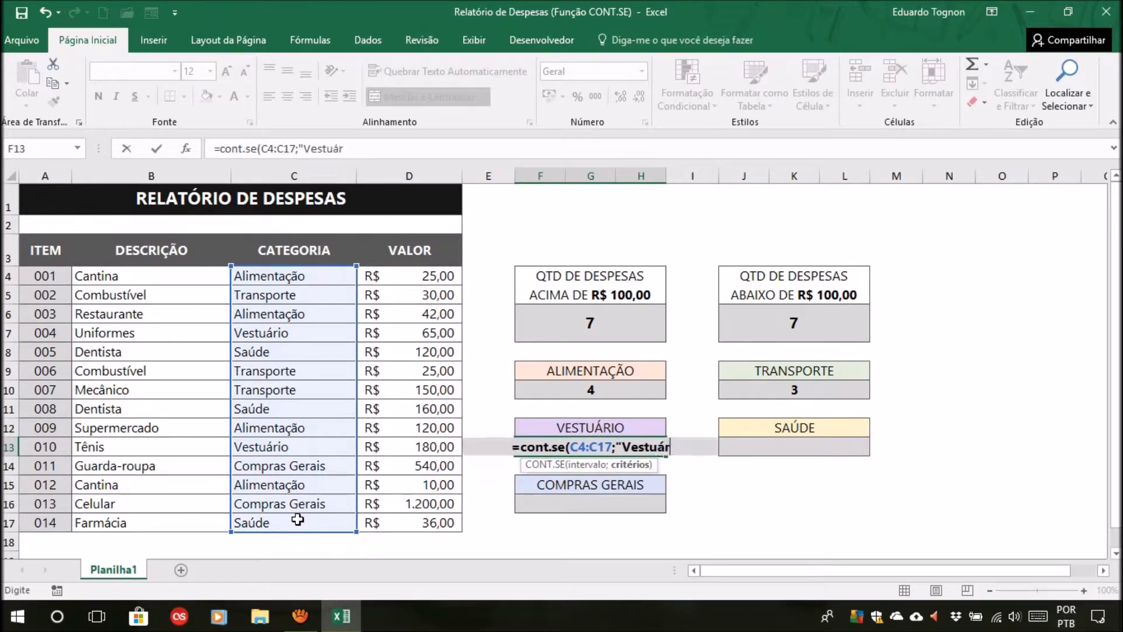
pyautogui.write('io")')
pyautogui.press('Return')
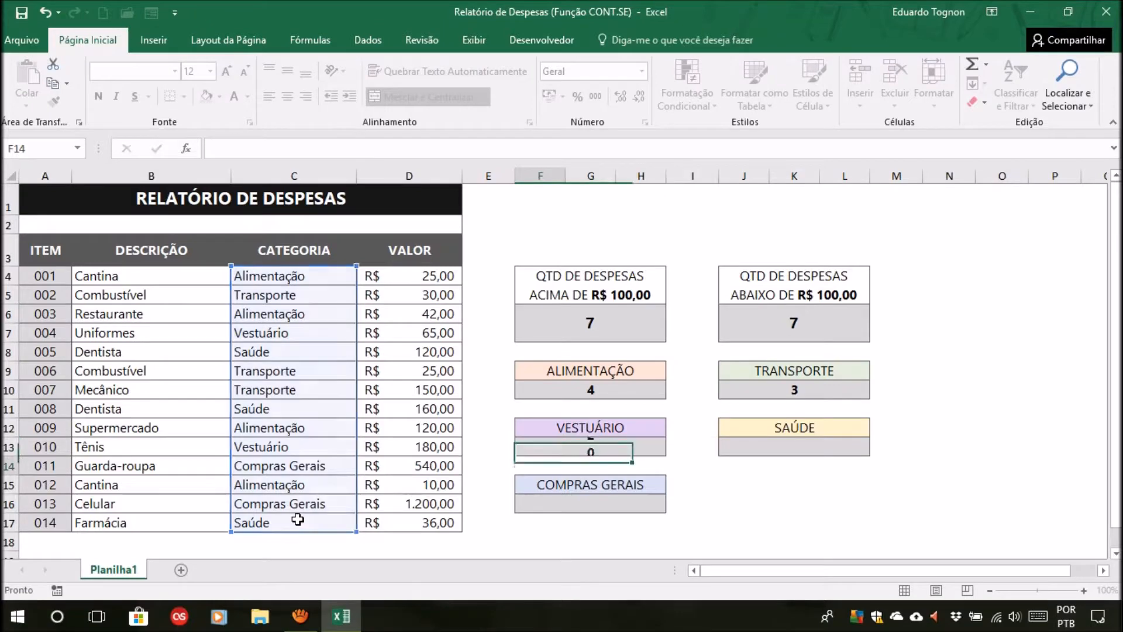
# Check the clothing count formula in F13 and the result cells for Saúde and Compras Gerais.
pyautogui.click(607, 446)
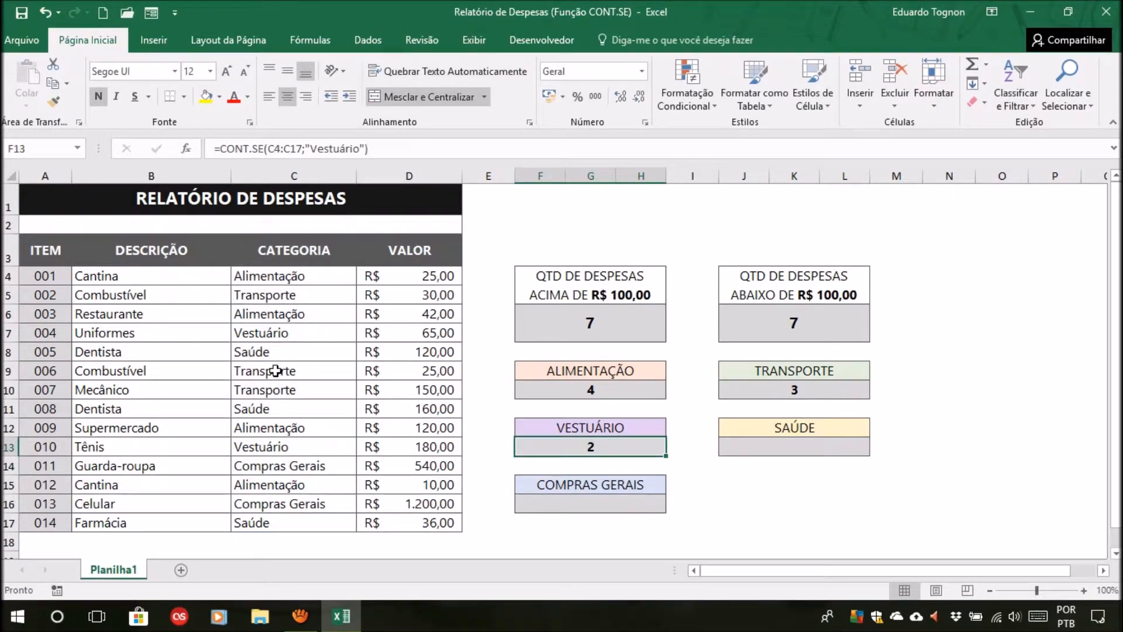
pyautogui.click(793, 447)
pyautogui.click(618, 503)
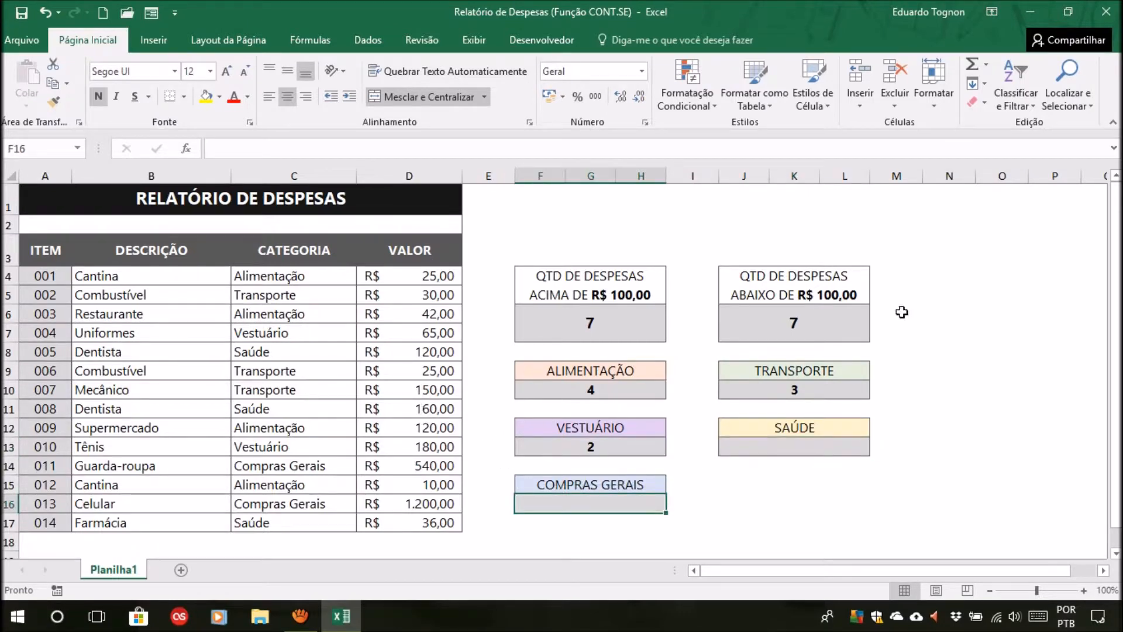
# Review the expense descriptions in B4:B17 alongside the category count boxes.
pyautogui.click(134, 279)
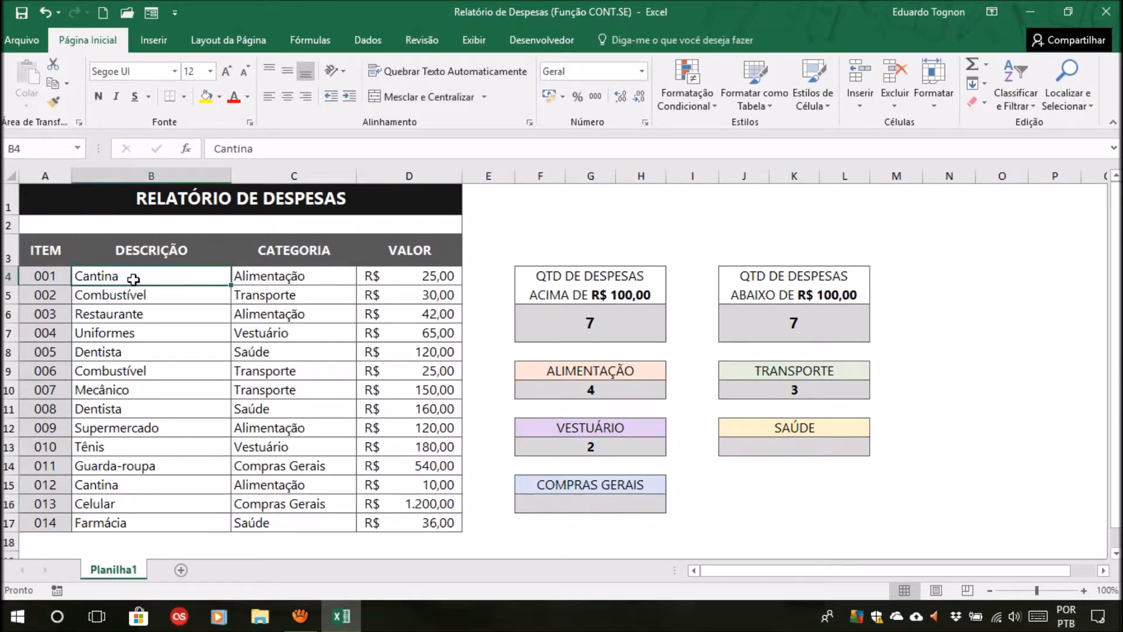
pyautogui.click(127, 354)
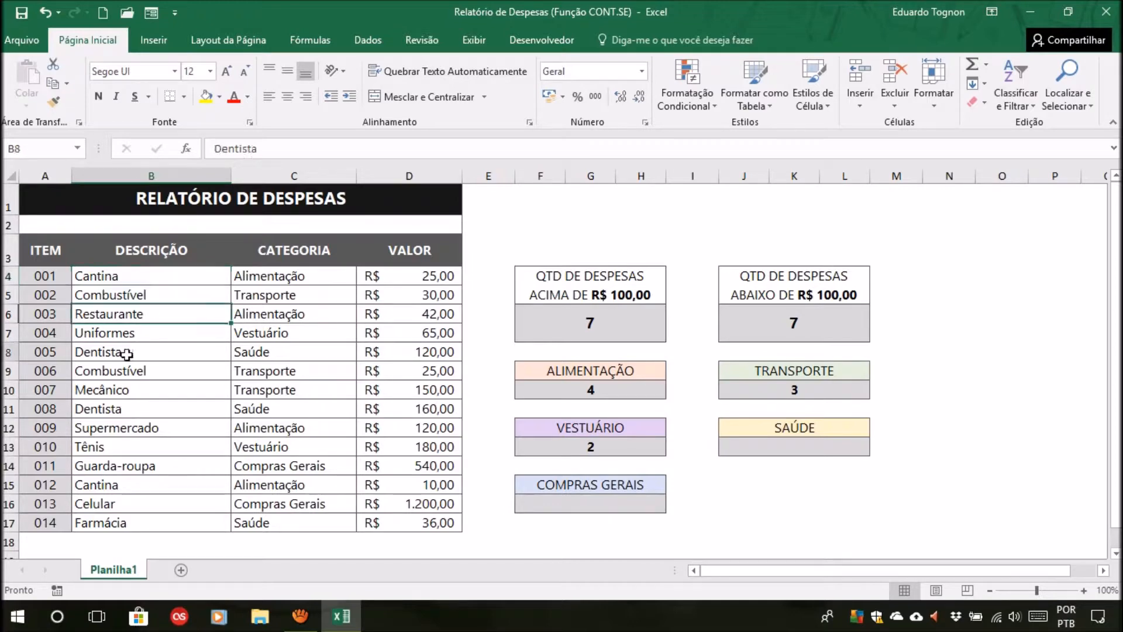
pyautogui.click(123, 390)
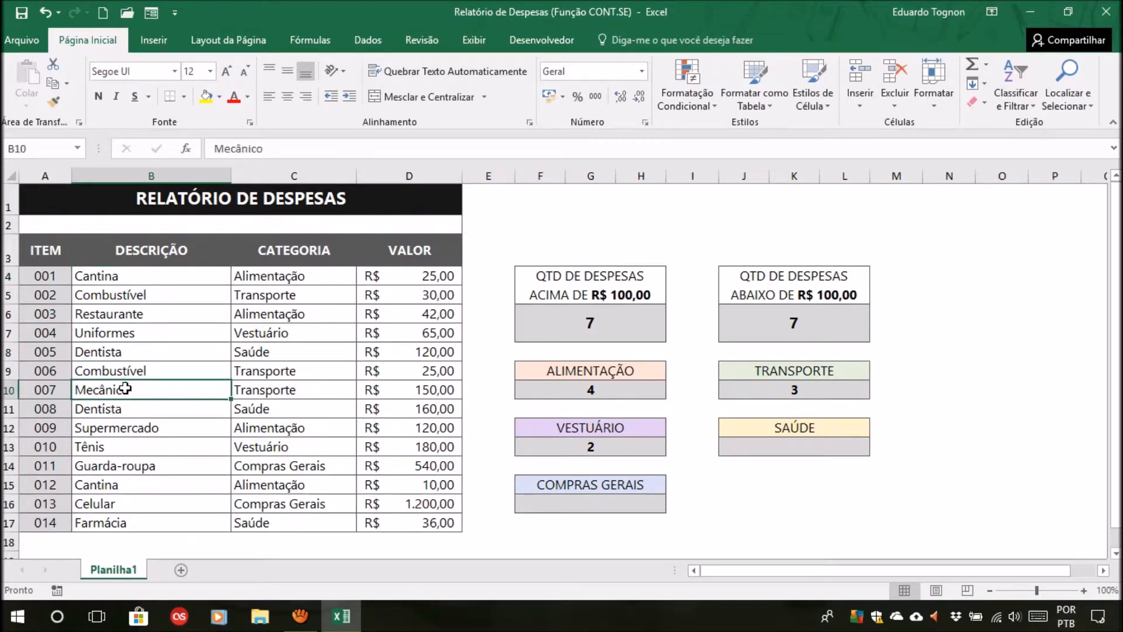
pyautogui.click(115, 431)
pyautogui.moveTo(164, 275); pyautogui.dragTo(137, 517)
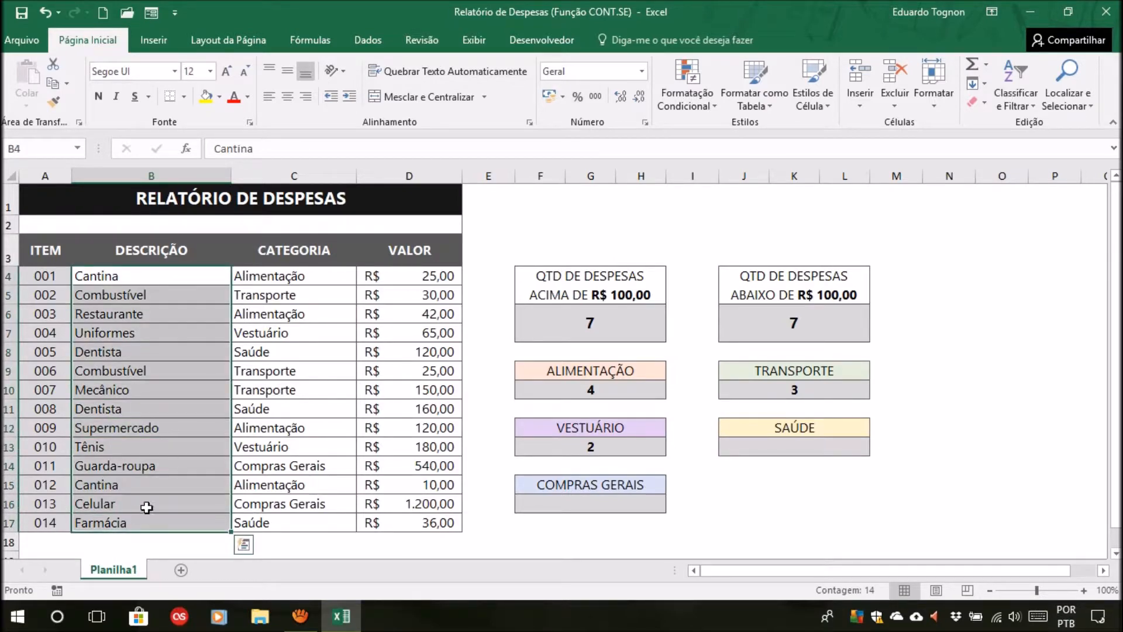
pyautogui.moveTo(152, 274); pyautogui.dragTo(150, 528)
pyautogui.click(112, 366)
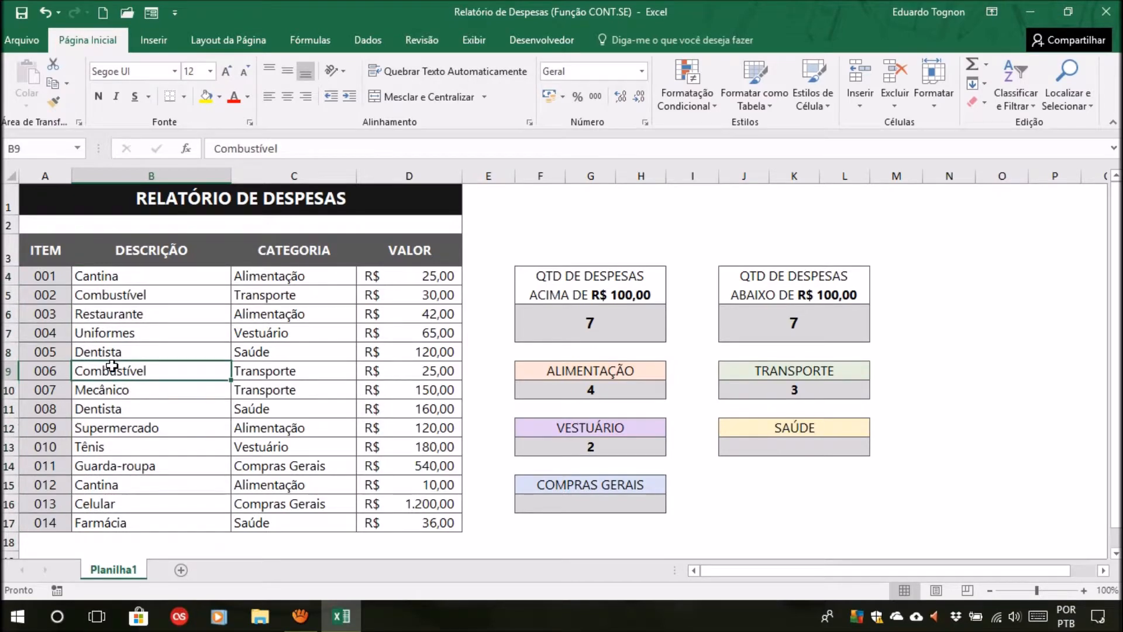
pyautogui.click(113, 289)
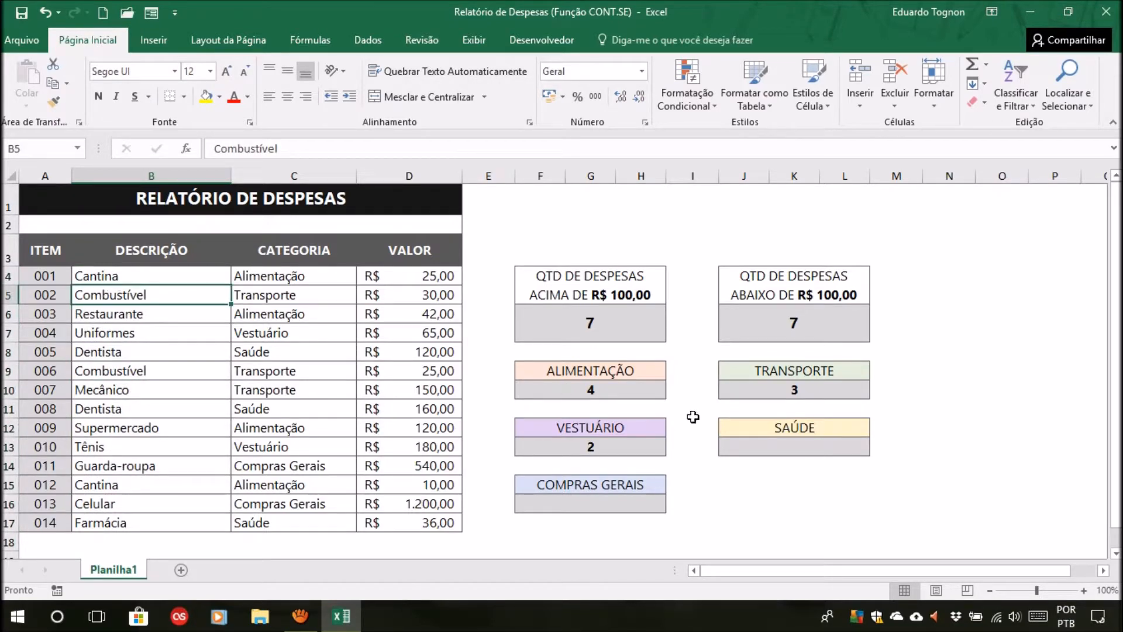
pyautogui.click(616, 389)
pyautogui.click(893, 389)
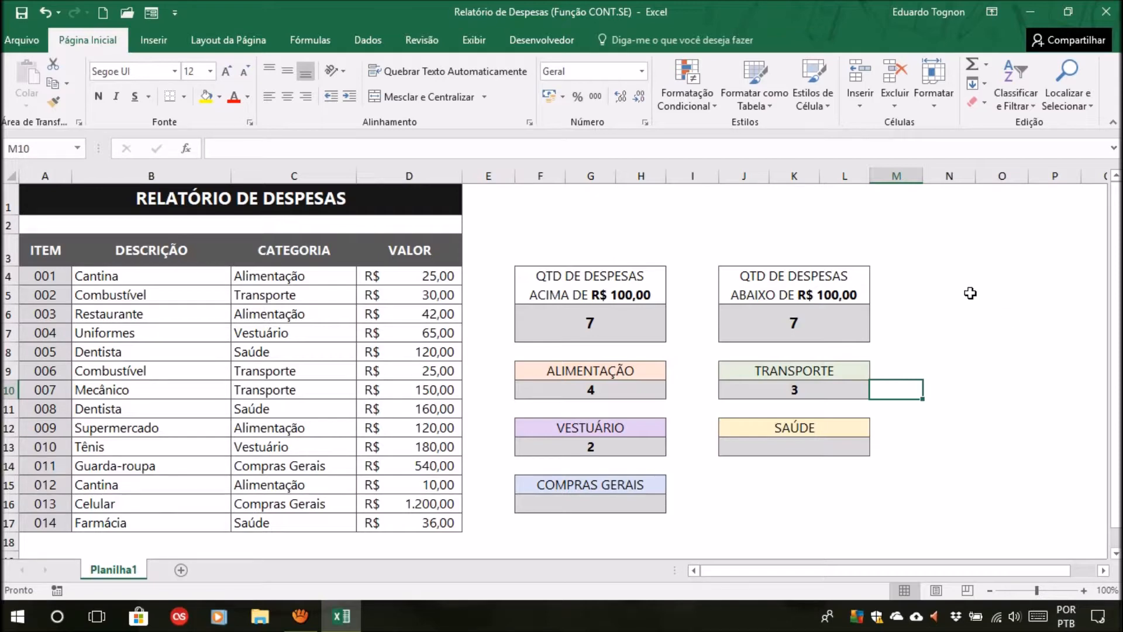
# Compare the Alimentação entries in the CATEGORIA column with the Cantina description in B4.
pyautogui.click(300, 282)
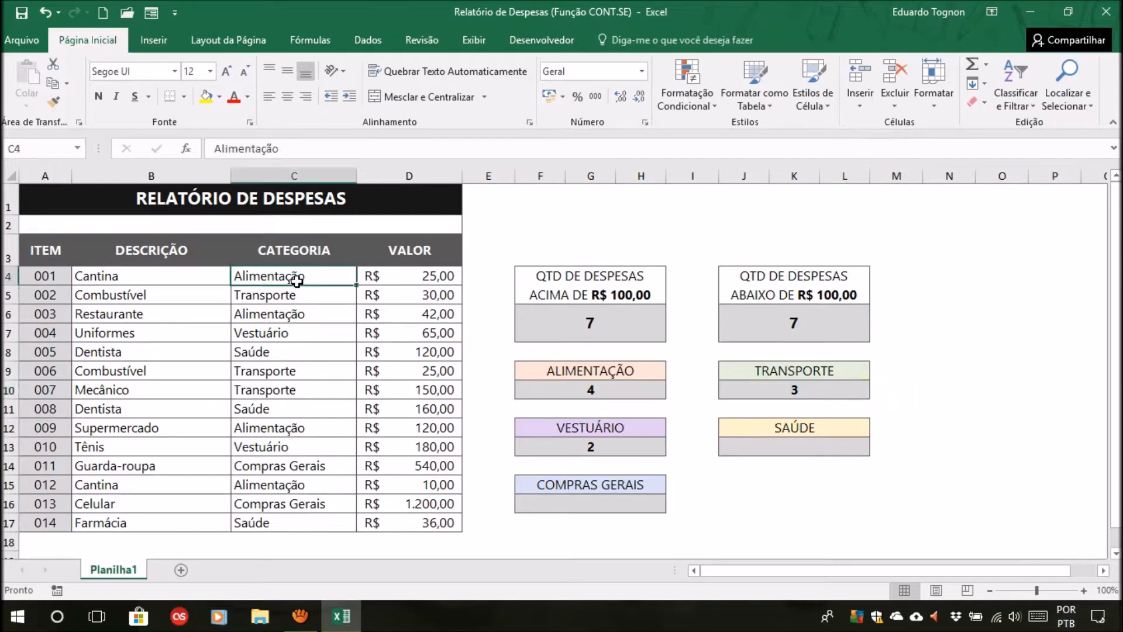
pyautogui.click(176, 281)
pyautogui.click(290, 278)
pyautogui.click(283, 426)
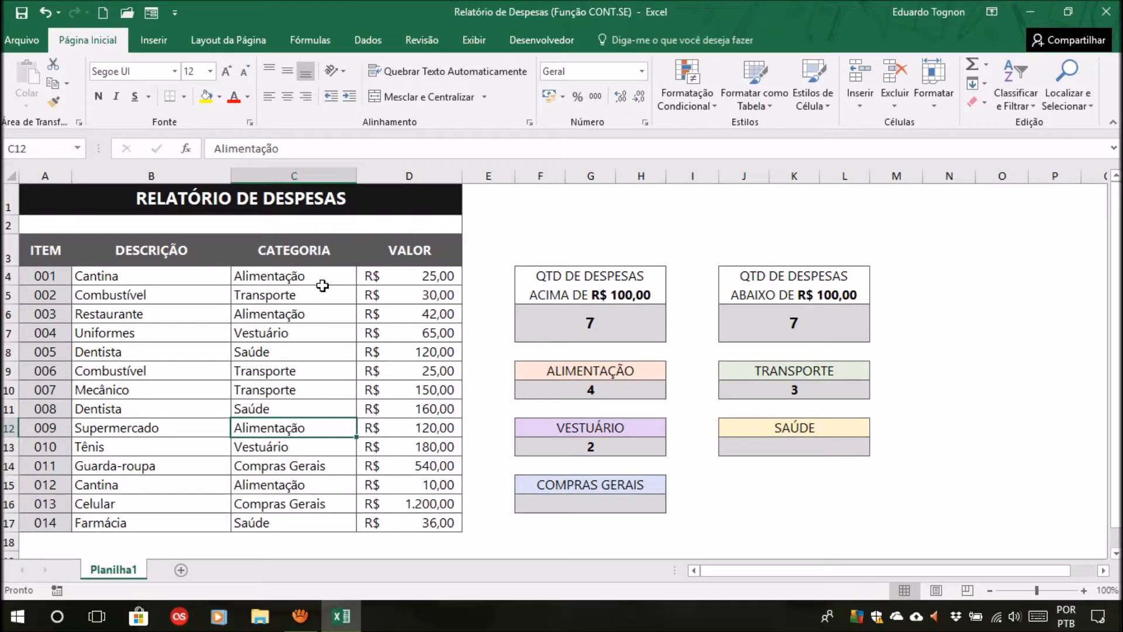
pyautogui.click(321, 291)
pyautogui.click(297, 271)
pyautogui.click(172, 278)
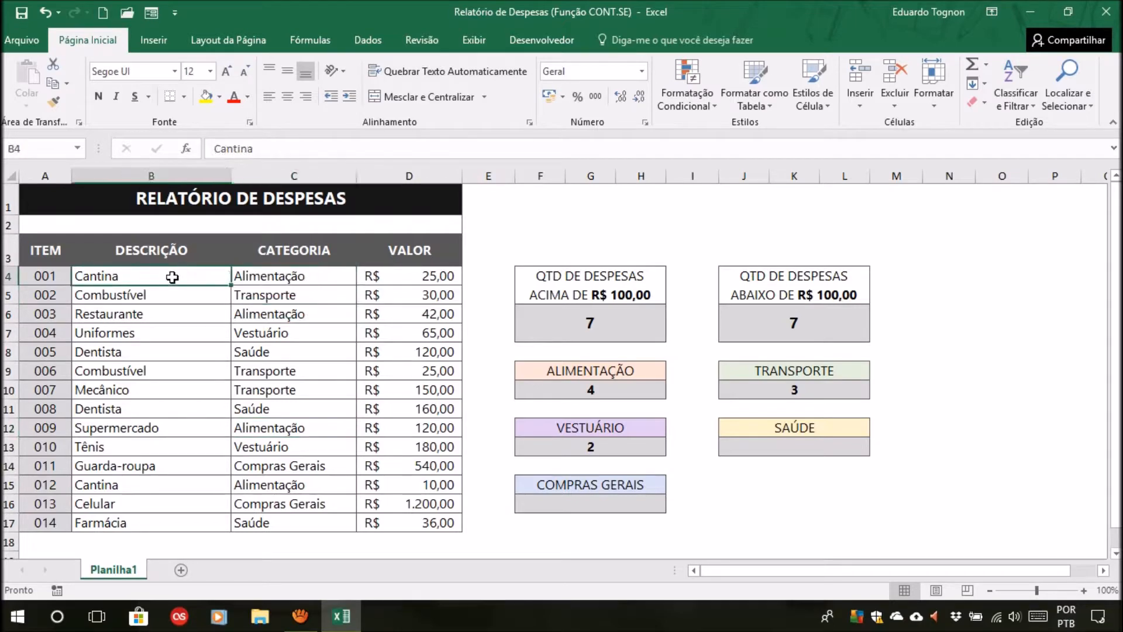
# Compare the Transporte and Saúde categories with their descriptions, such as Combustível, Dentista and Farmácia.
pyautogui.click(276, 296)
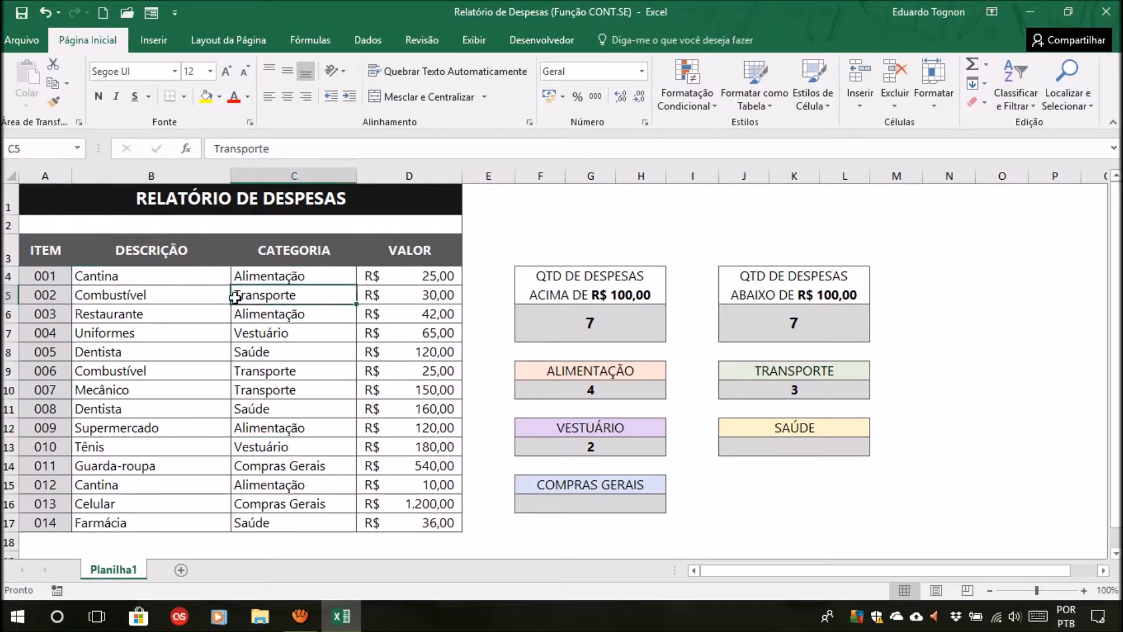
pyautogui.click(172, 297)
pyautogui.click(263, 407)
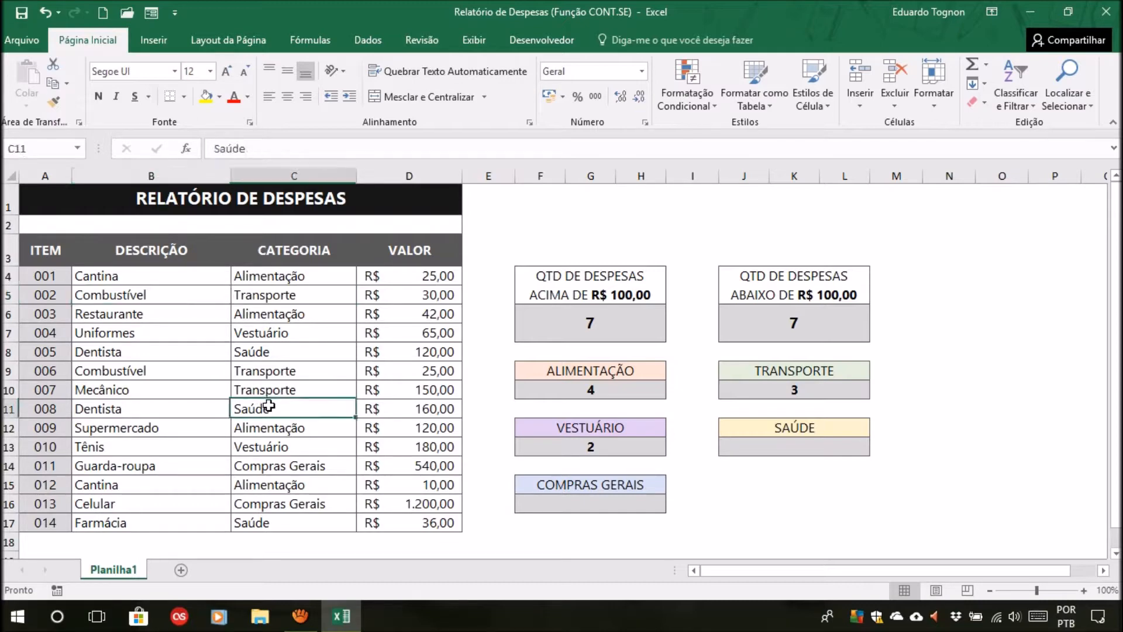
pyautogui.click(159, 358)
pyautogui.click(156, 407)
pyautogui.click(185, 523)
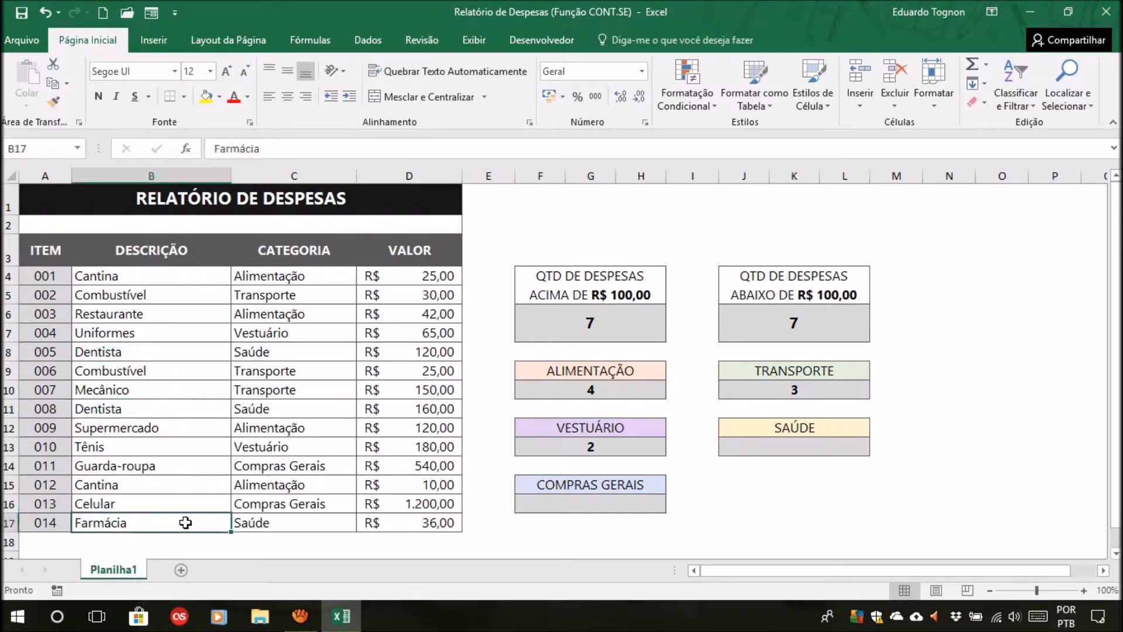
pyautogui.click(267, 356)
pyautogui.click(155, 358)
pyautogui.click(186, 406)
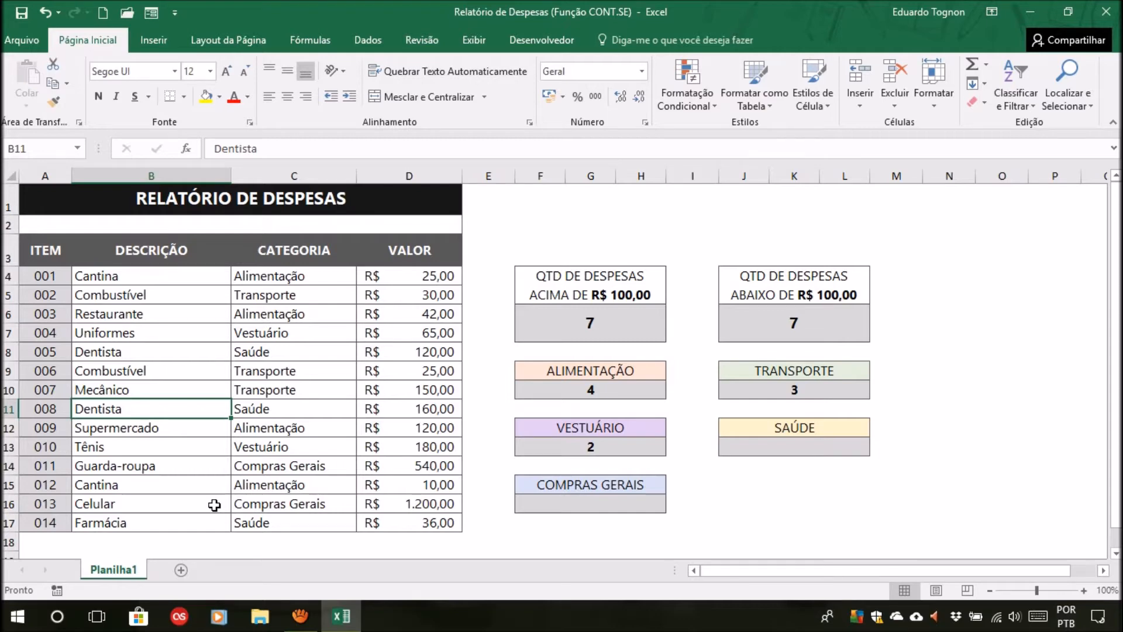
# Examine the VALOR column entries and the formula in F6 that counts expenses above R$ 100,00.
pyautogui.click(431, 278)
pyautogui.click(431, 309)
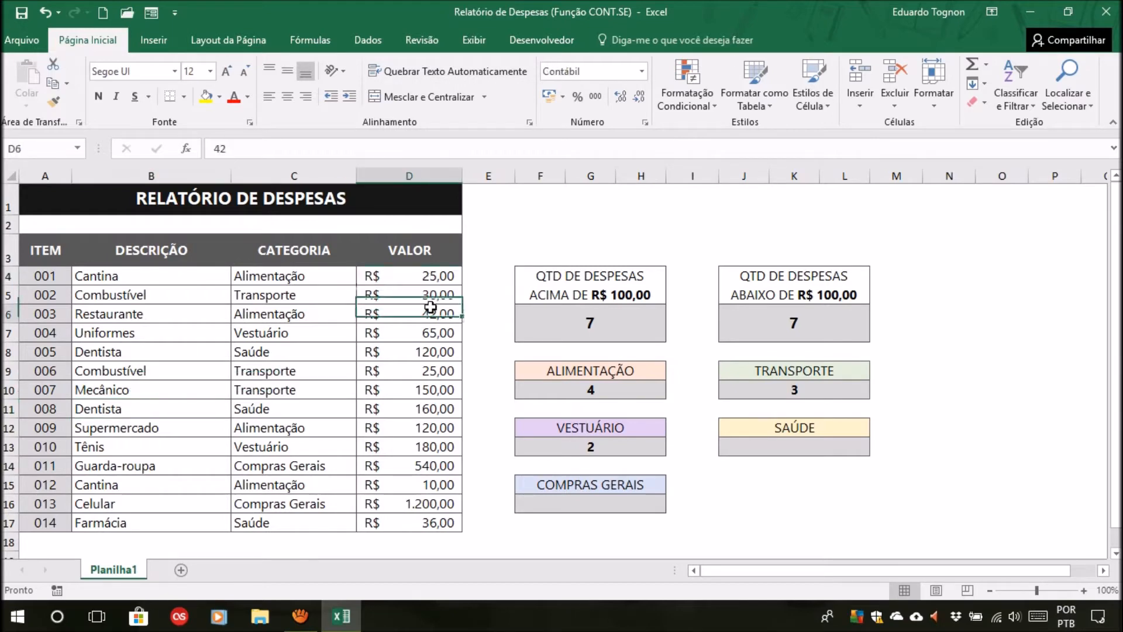
pyautogui.click(593, 324)
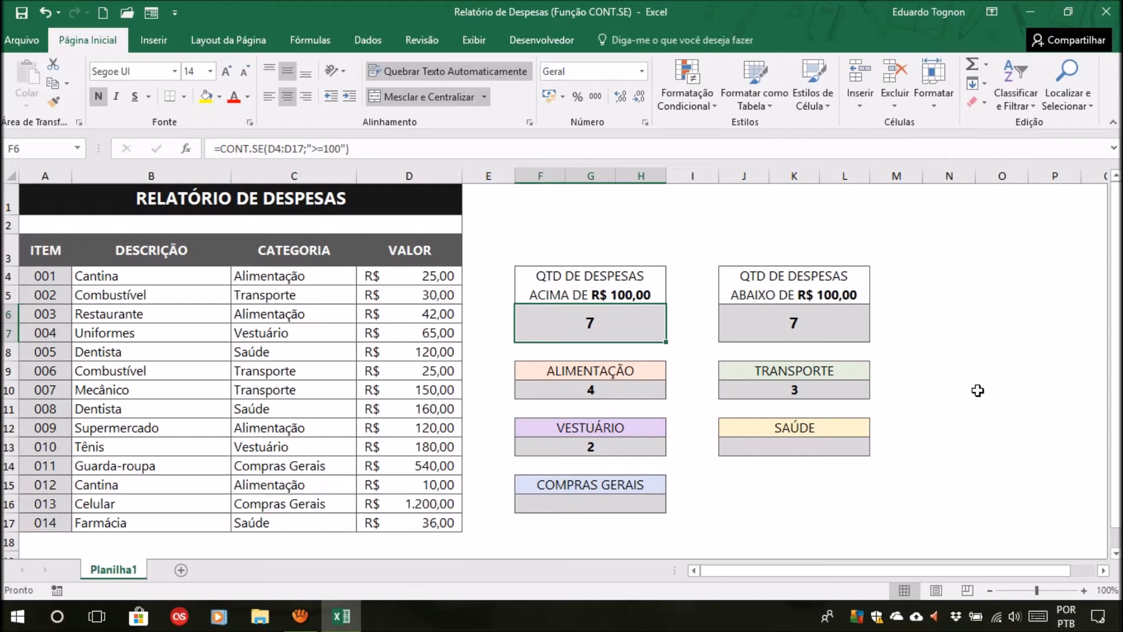
# Review the text entries in the CATEGORIA column against the category count boxes.
pyautogui.click(324, 288)
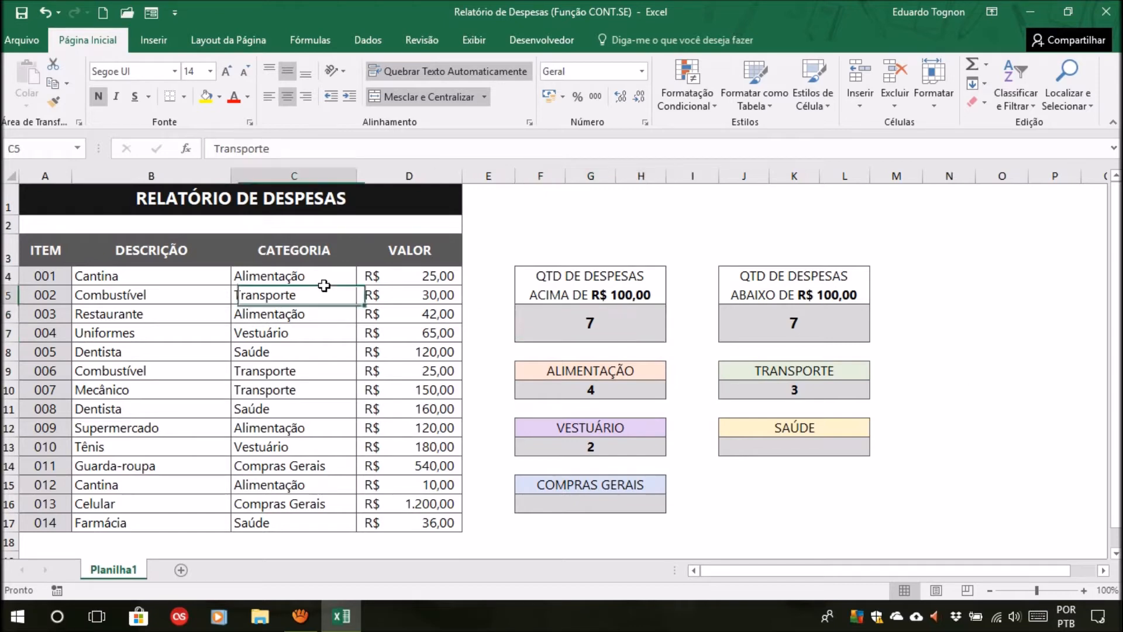
pyautogui.click(328, 277)
pyautogui.click(312, 294)
pyautogui.click(311, 350)
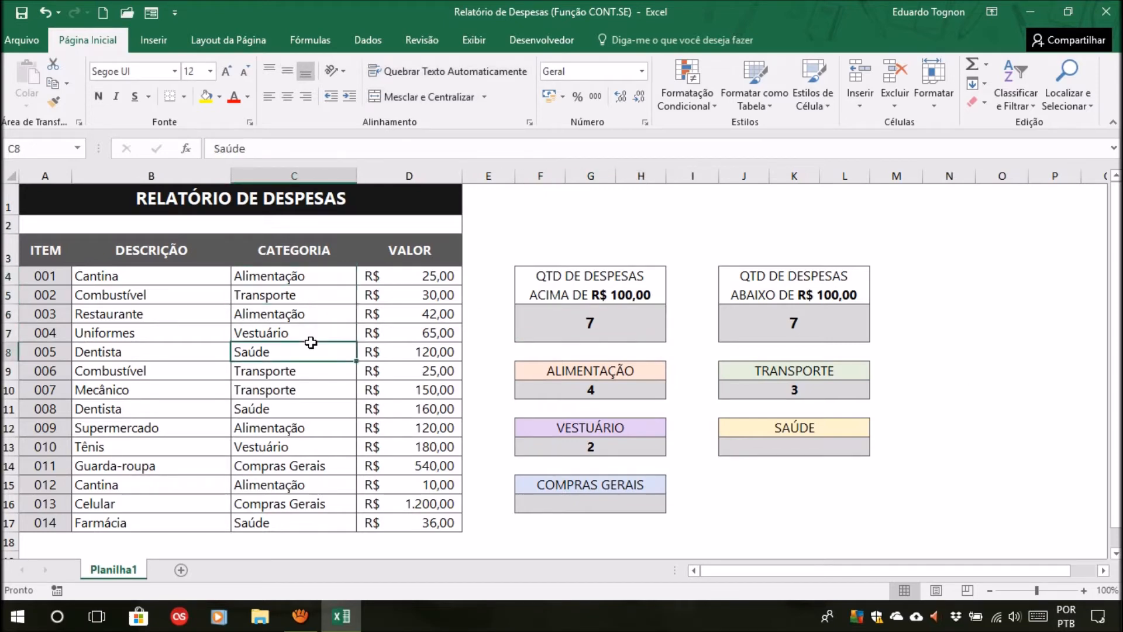
pyautogui.click(300, 276)
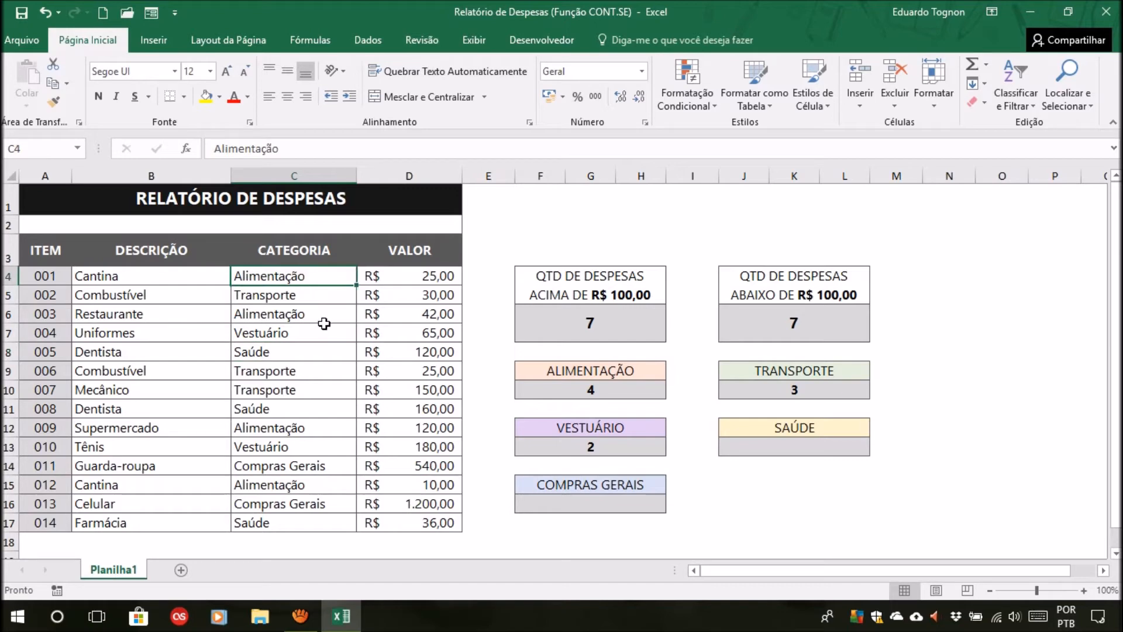
pyautogui.click(620, 408)
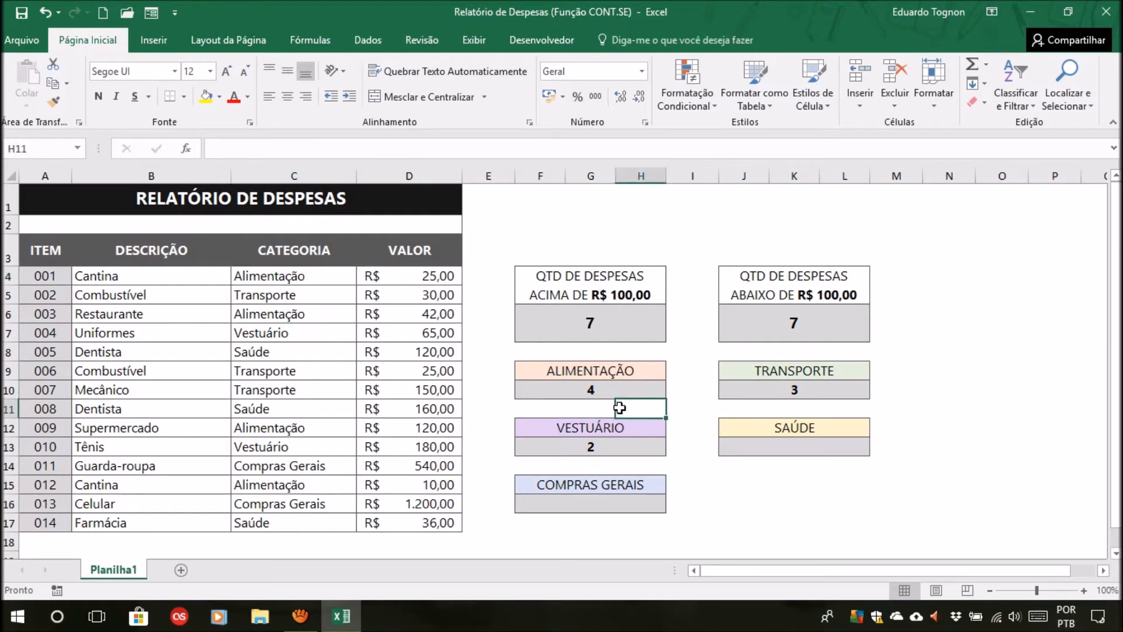
pyautogui.click(998, 341)
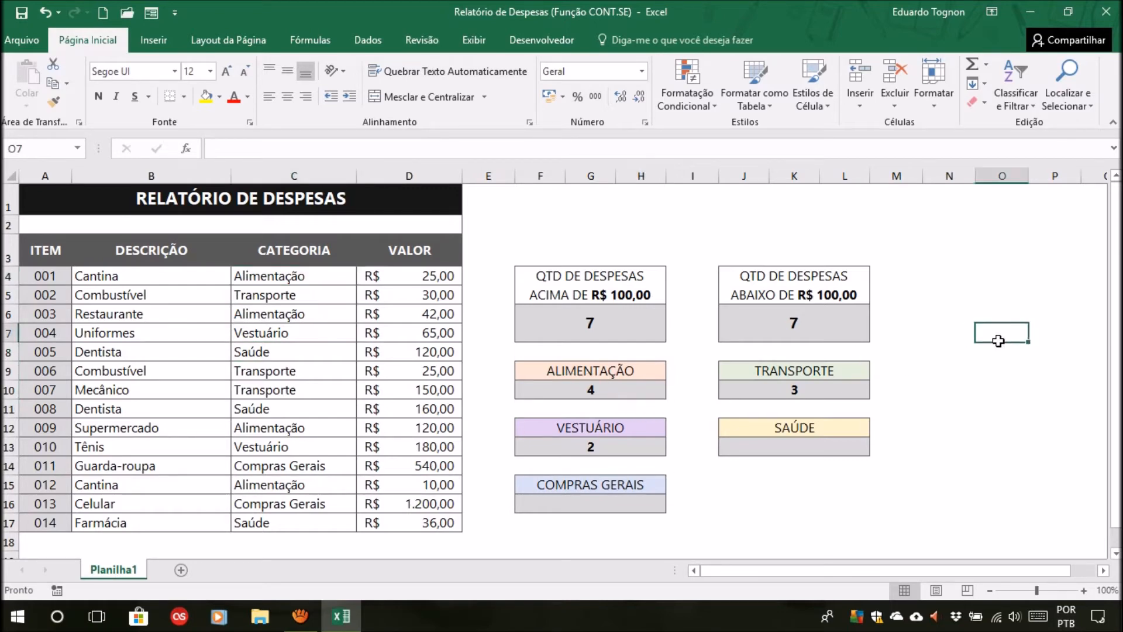